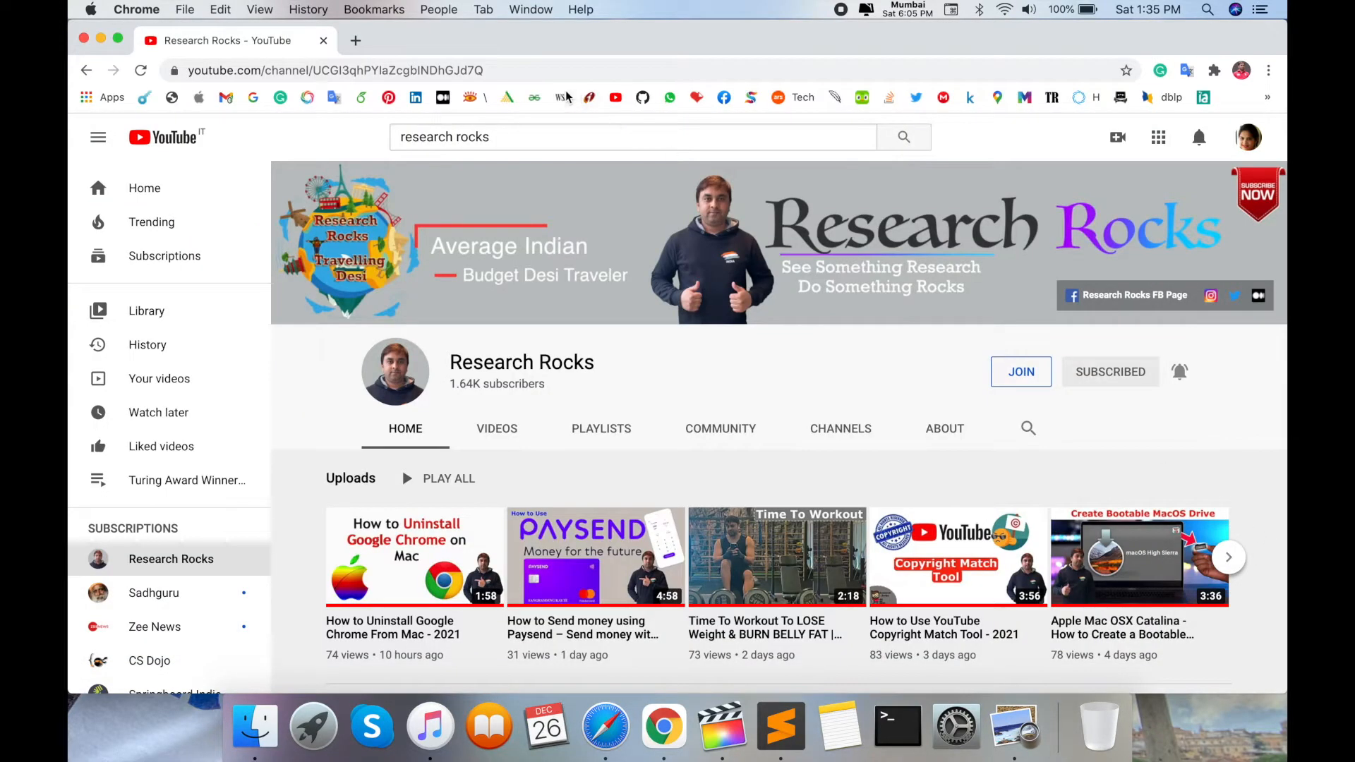
Open Google in a new browser tab and search for "anaconda"
click(358, 43)
click(494, 458)
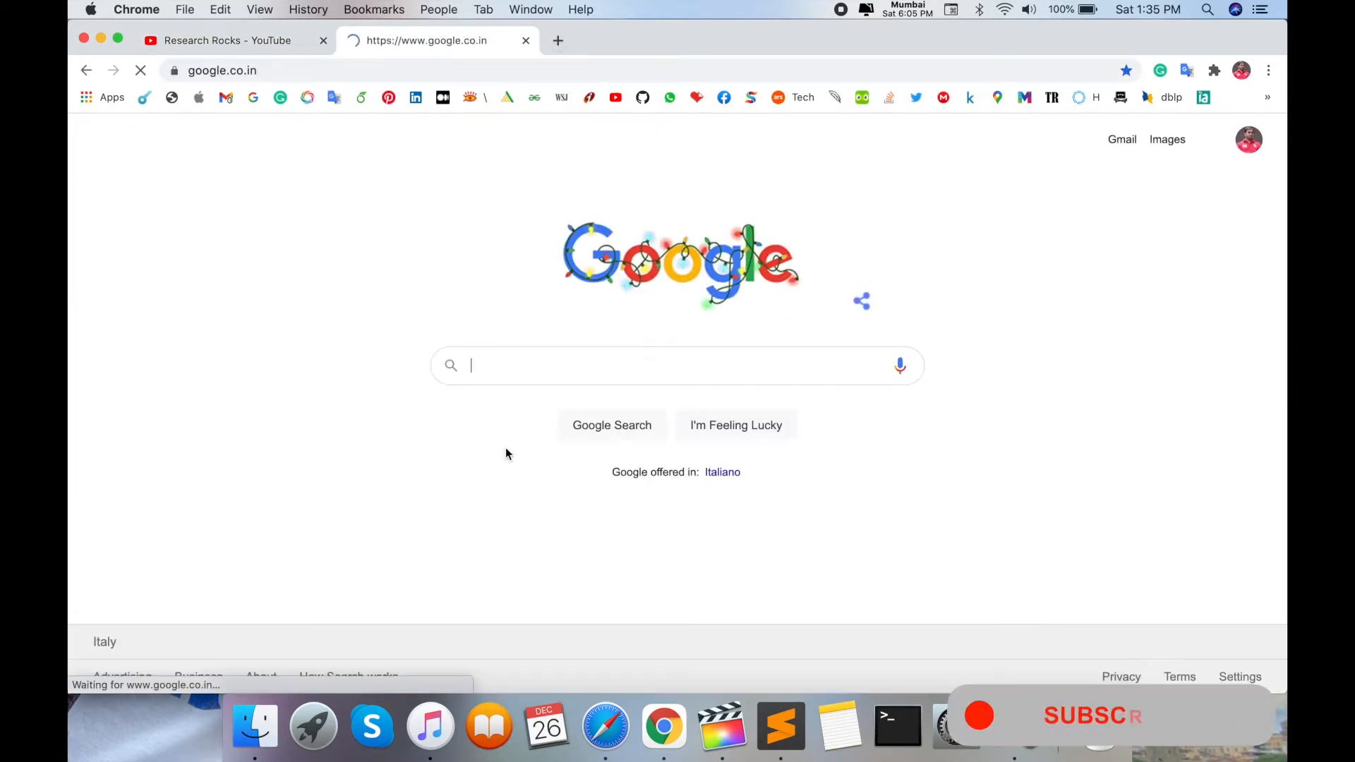
text(an)
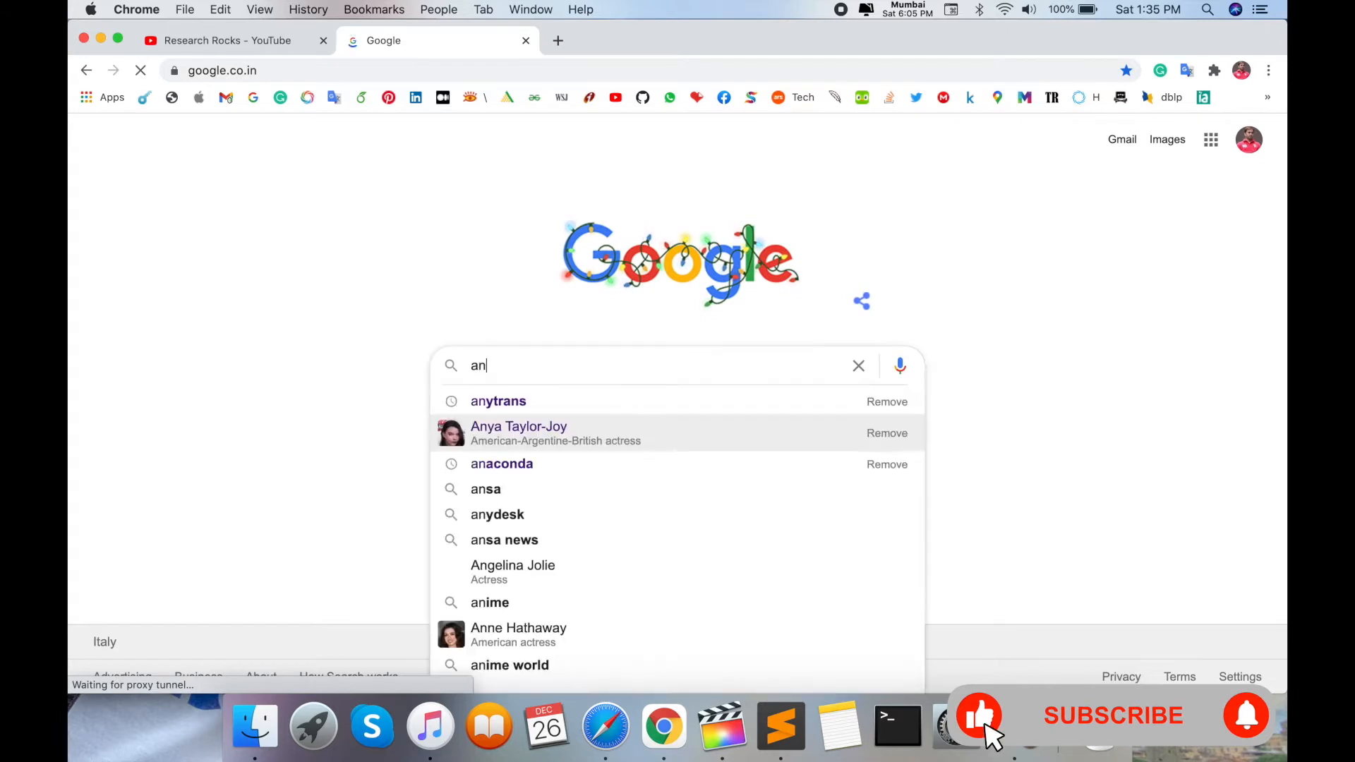
text(aconda)
key(Return)
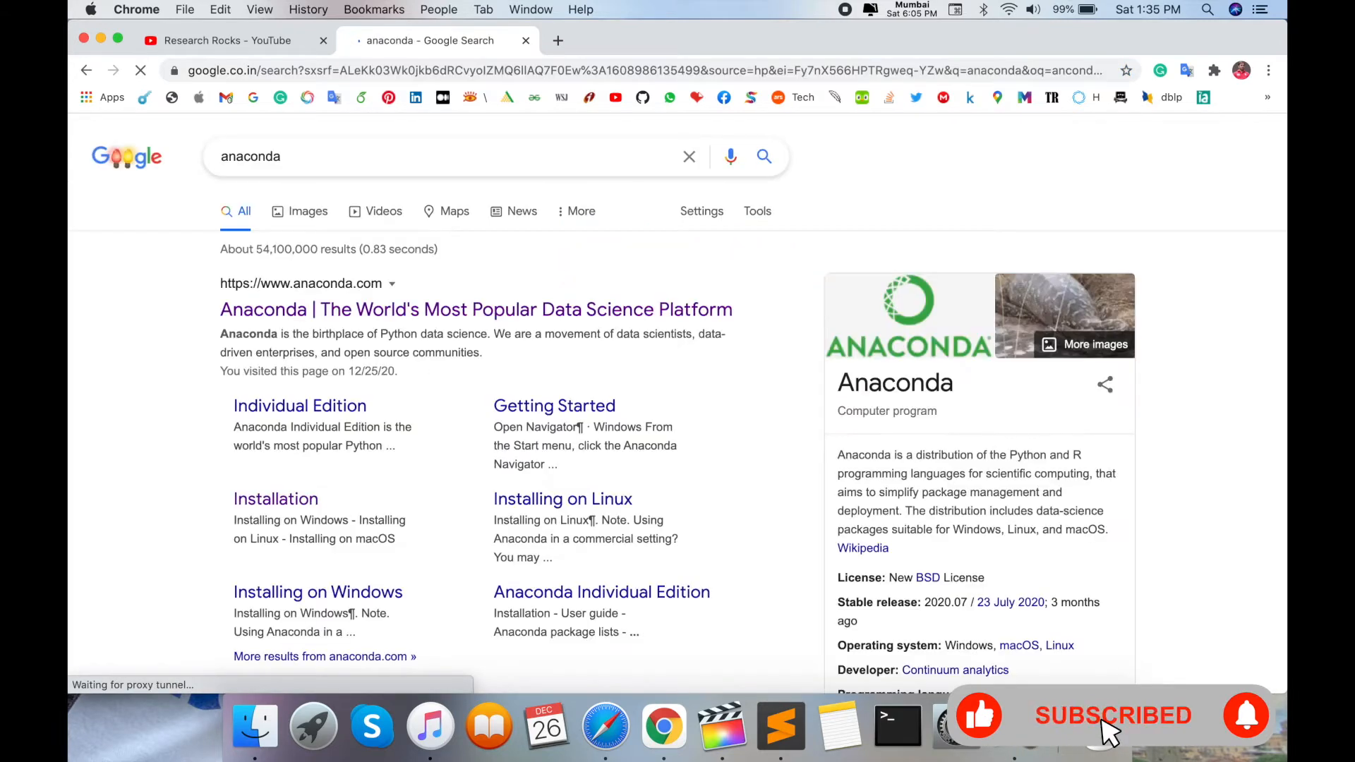
Go to Anaconda's installation documentation and open the Installing on macOS page
click(484, 316)
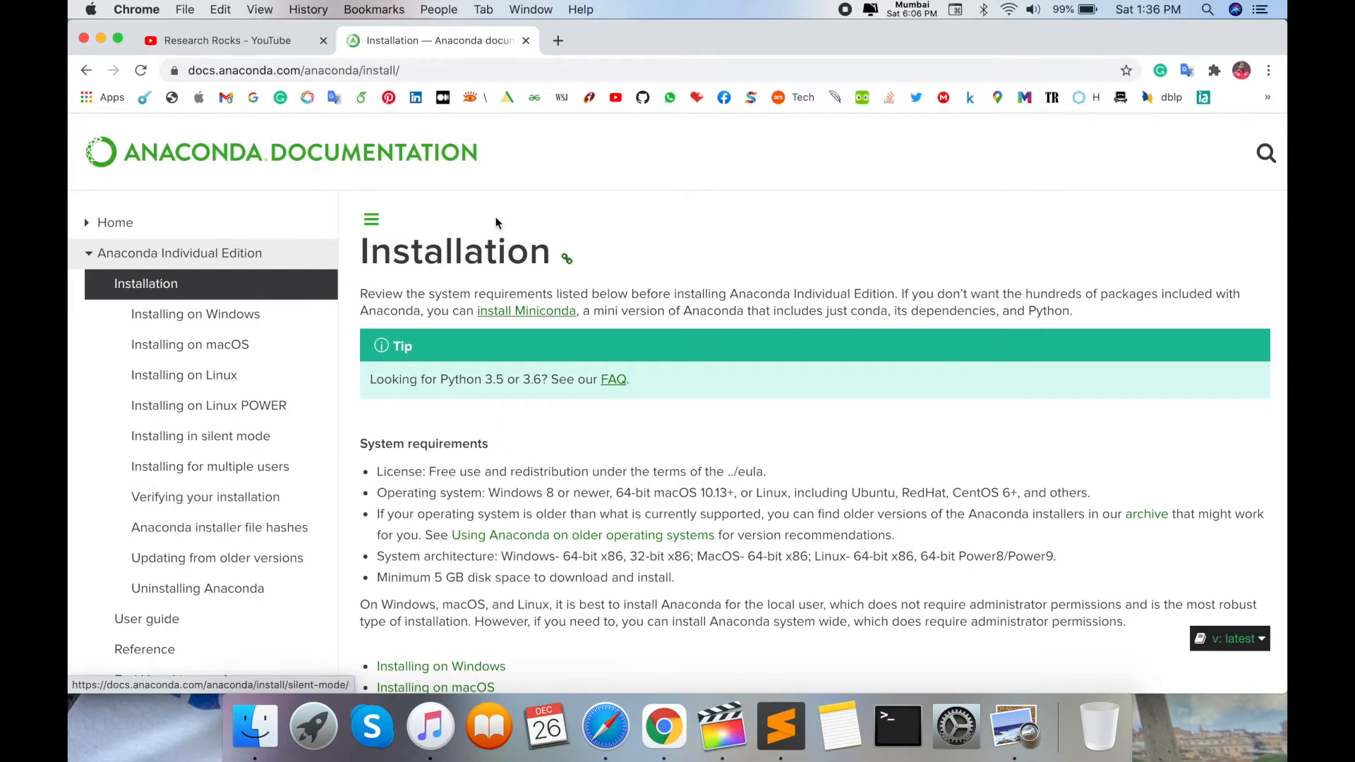
click(398, 68)
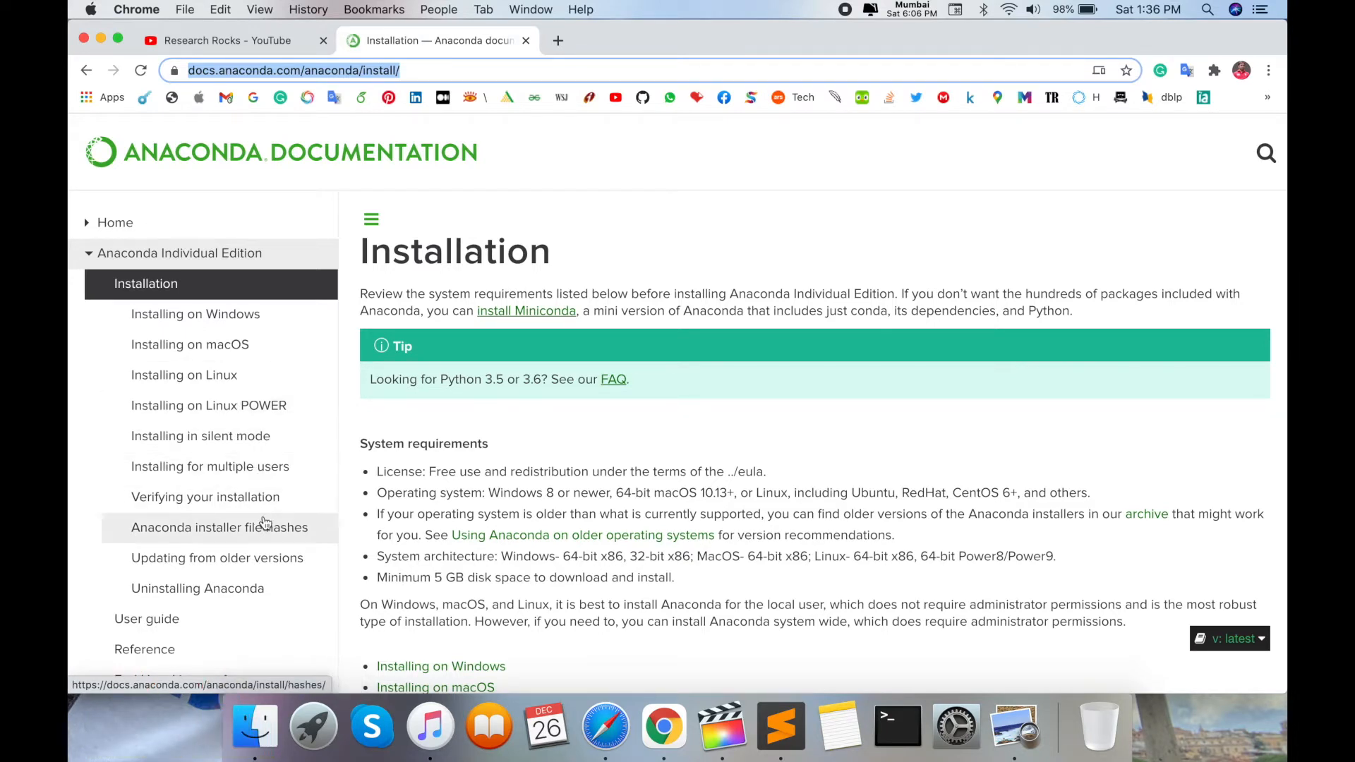
click(220, 348)
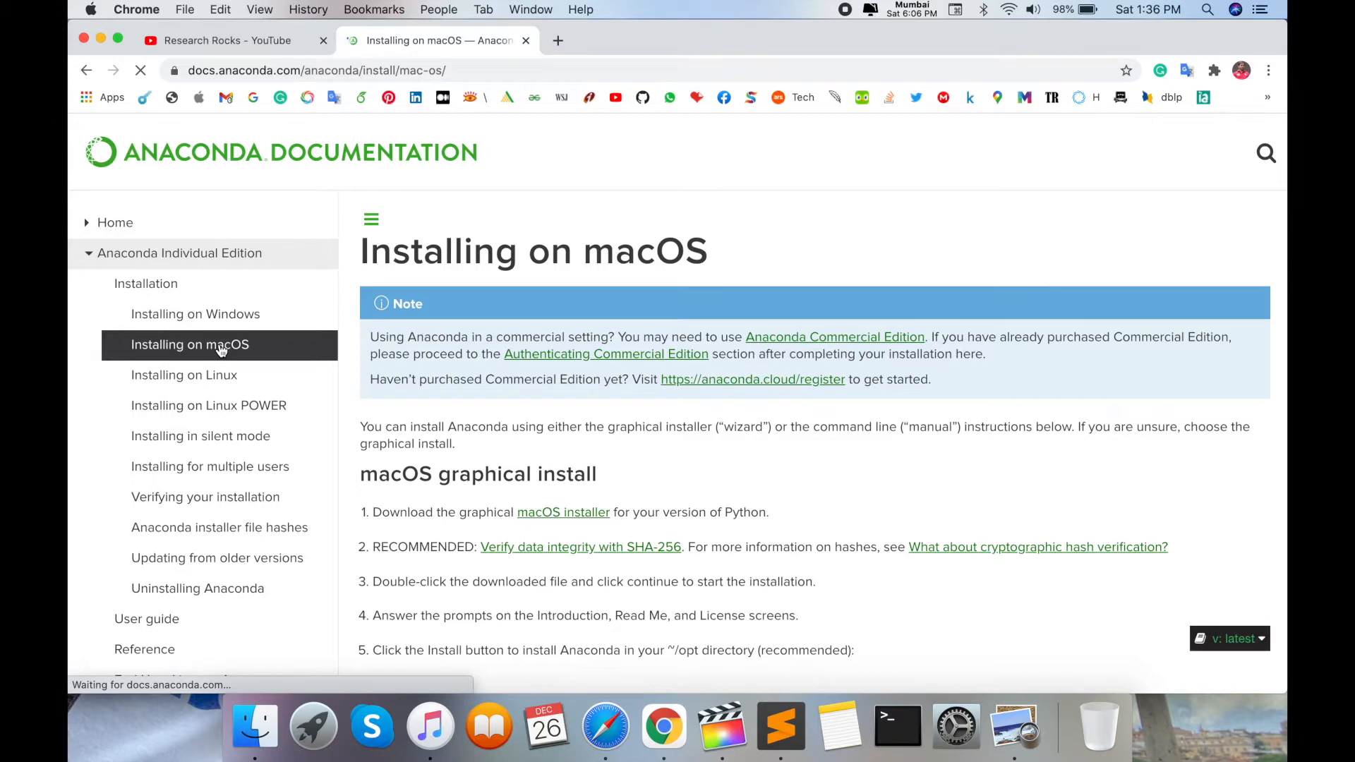
Review the macOS installation instructions for both the graphical and the command-line install
scroll(654, 525, down, 5)
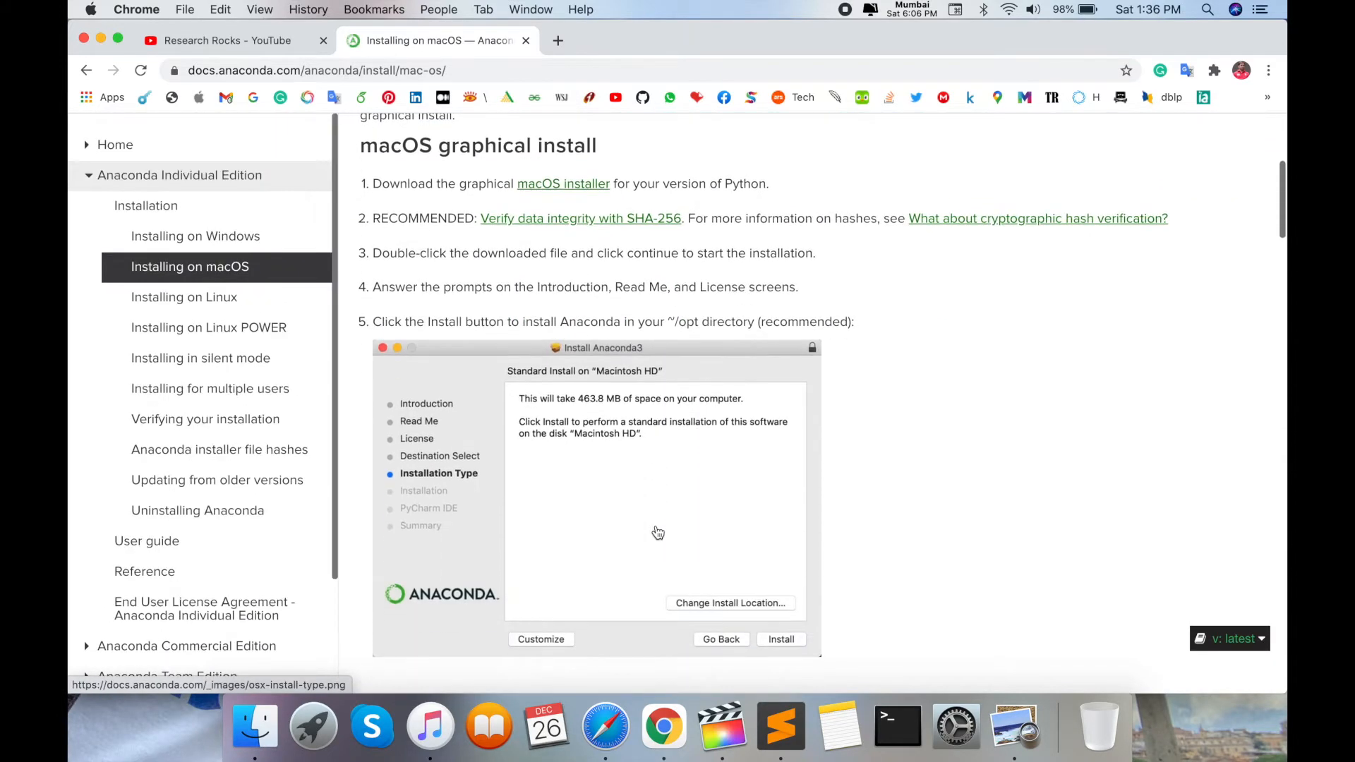
scroll(639, 520, down, 12)
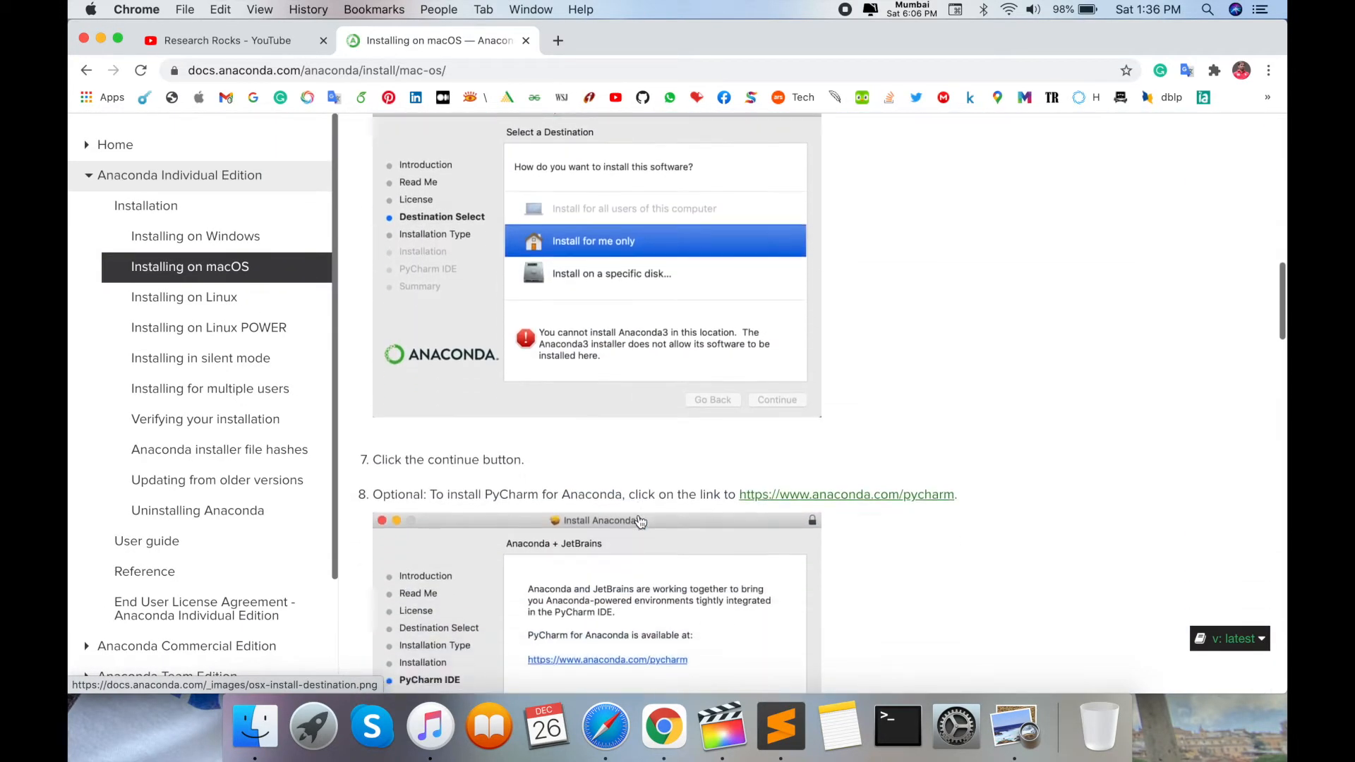
scroll(639, 521, down, 13)
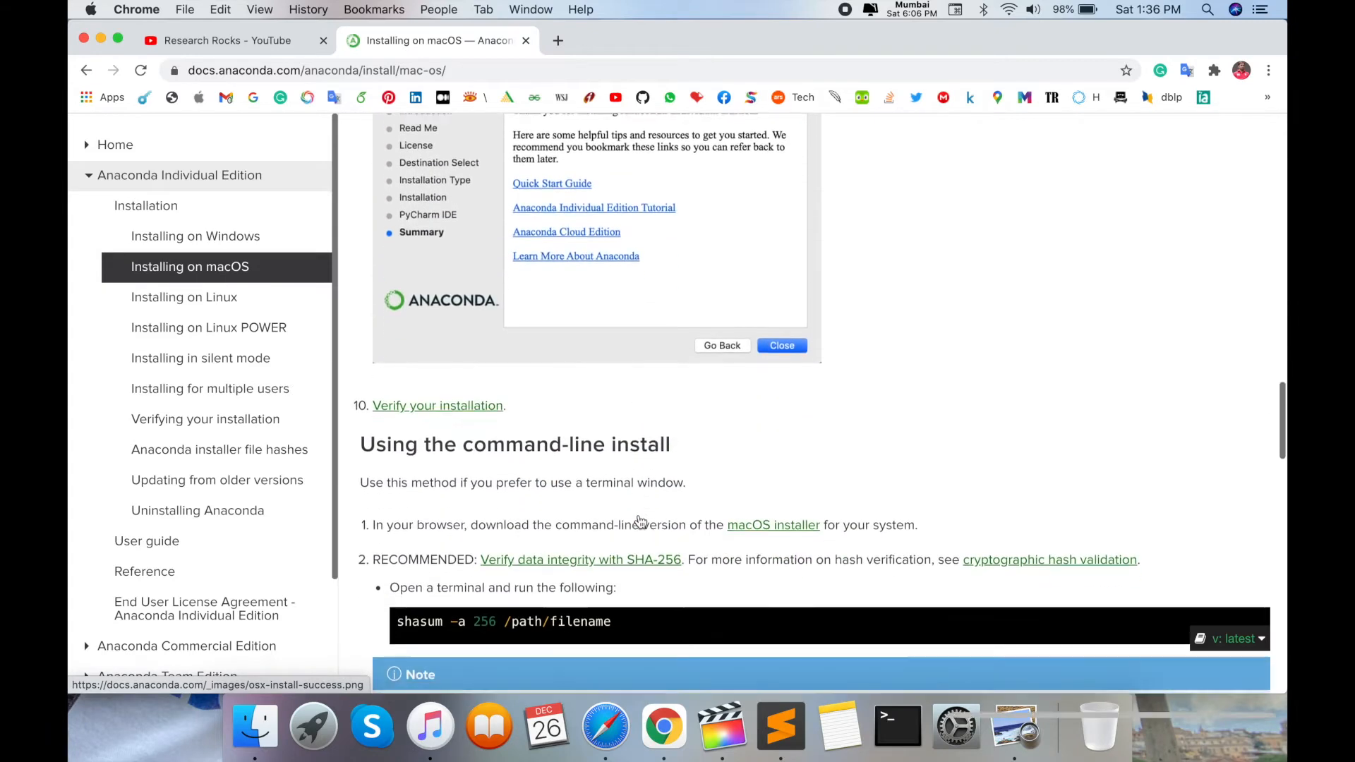
scroll(640, 521, down, 5)
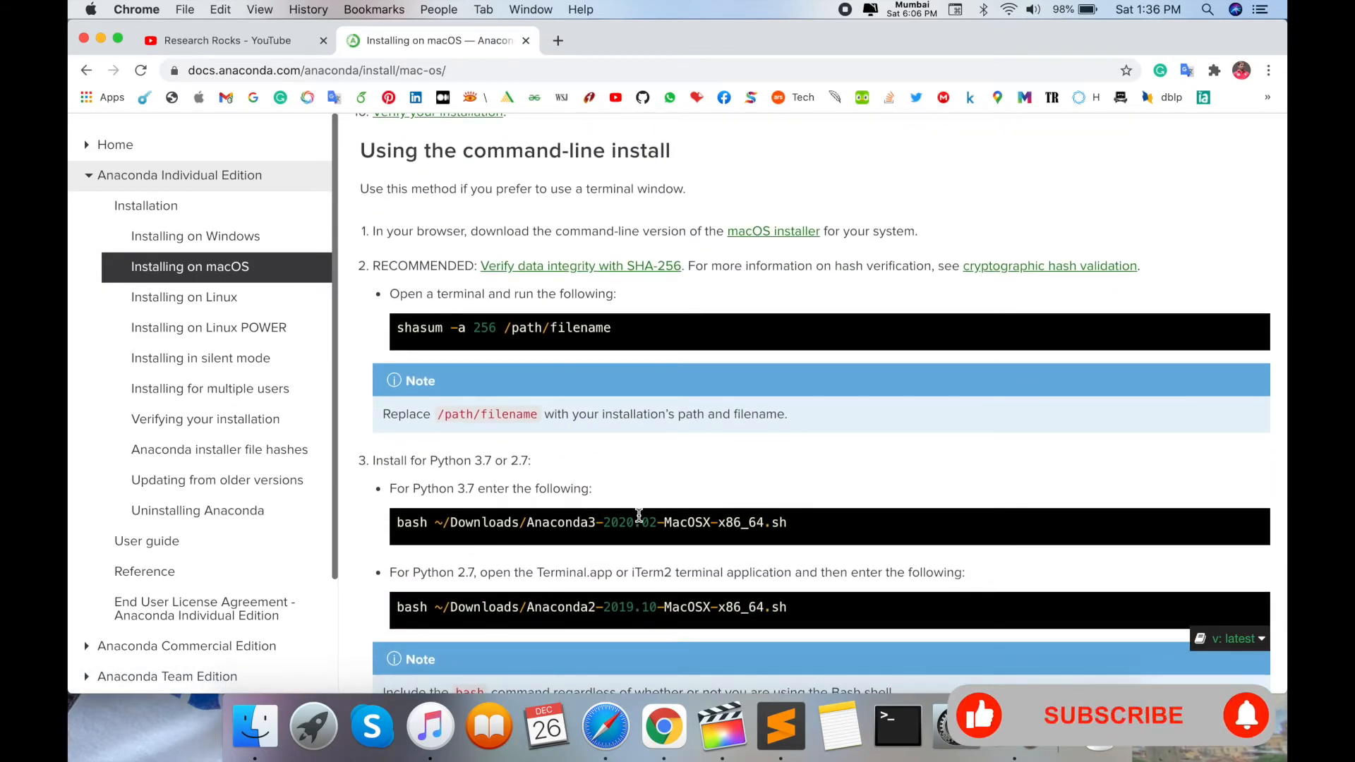
scroll(640, 516, down, 3)
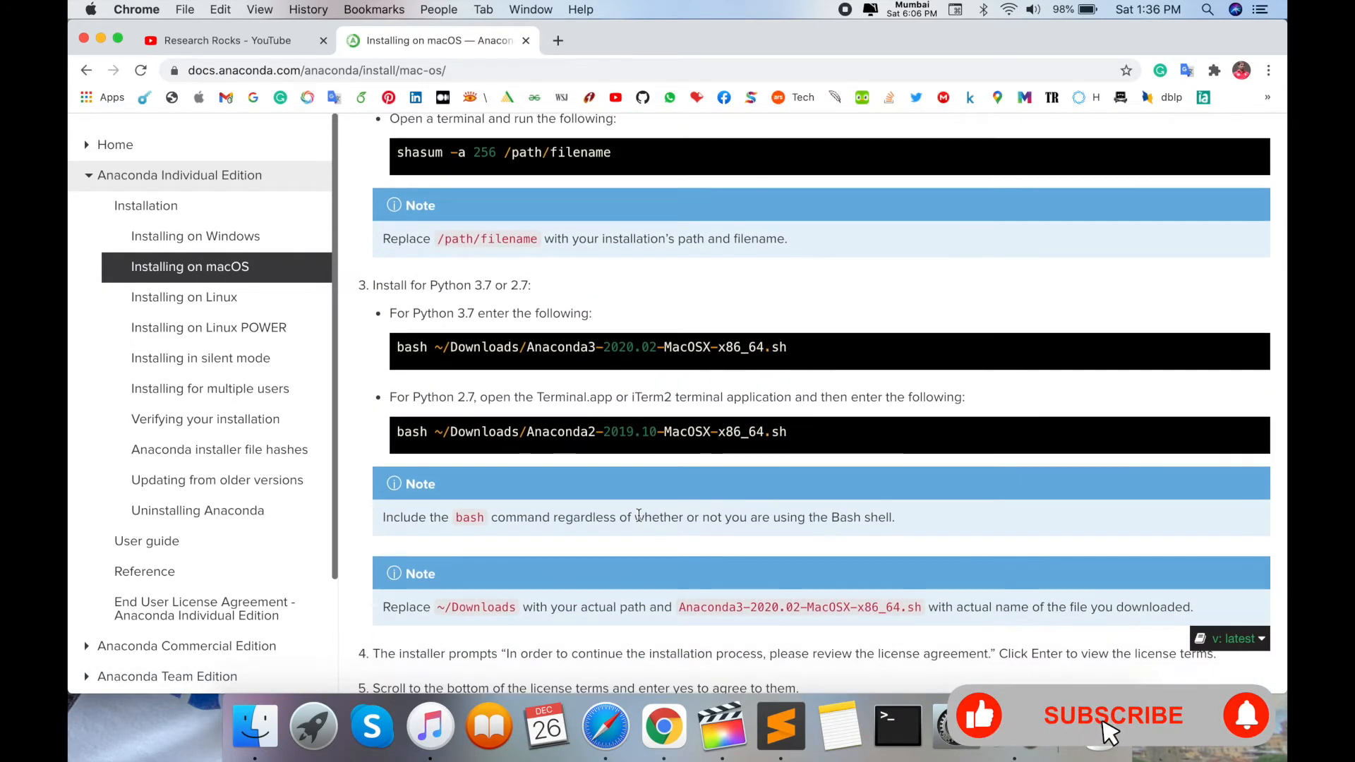
scroll(638, 514, up, 20)
scroll(638, 515, down, 3)
scroll(638, 514, down, 1)
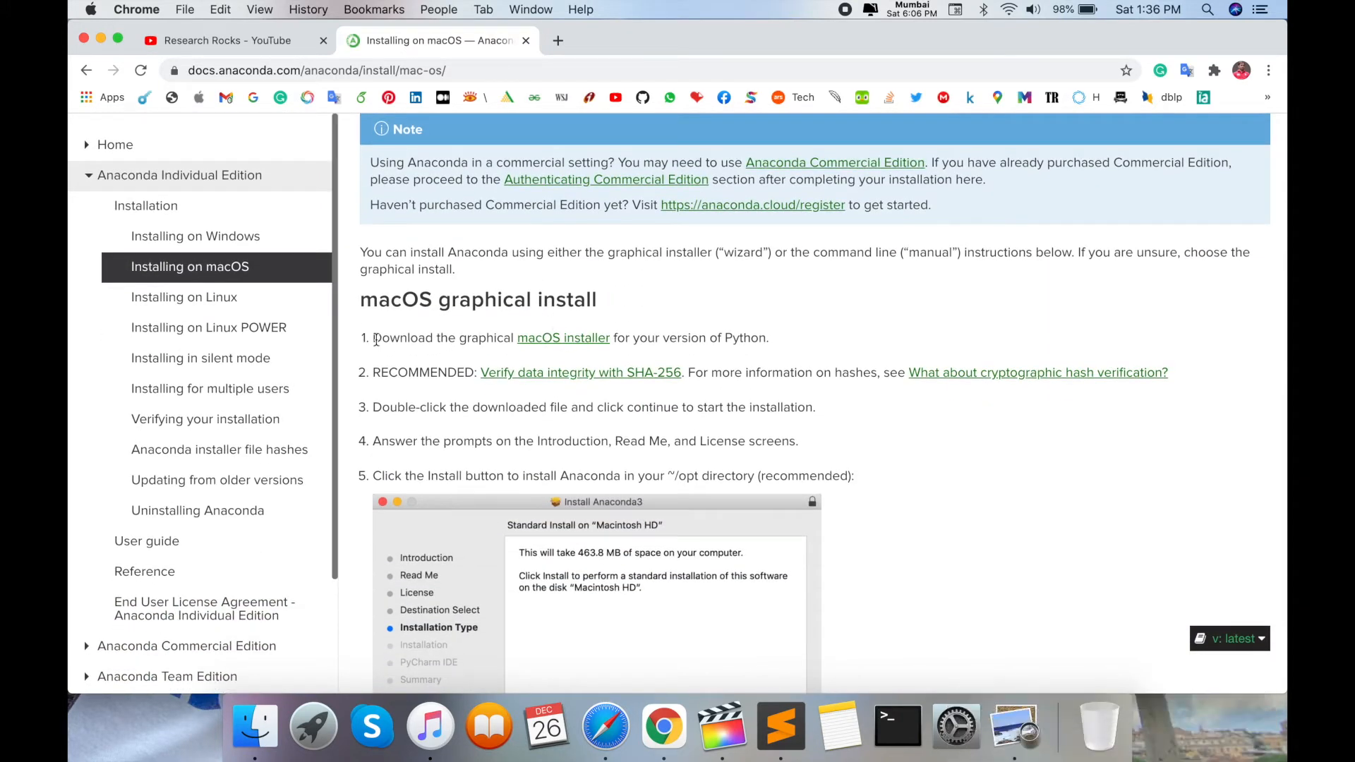
Follow the macOS installer link to the Individual Edition page and download the MacOS 64-Bit Graphical Installer for Python 3.8
click(537, 339)
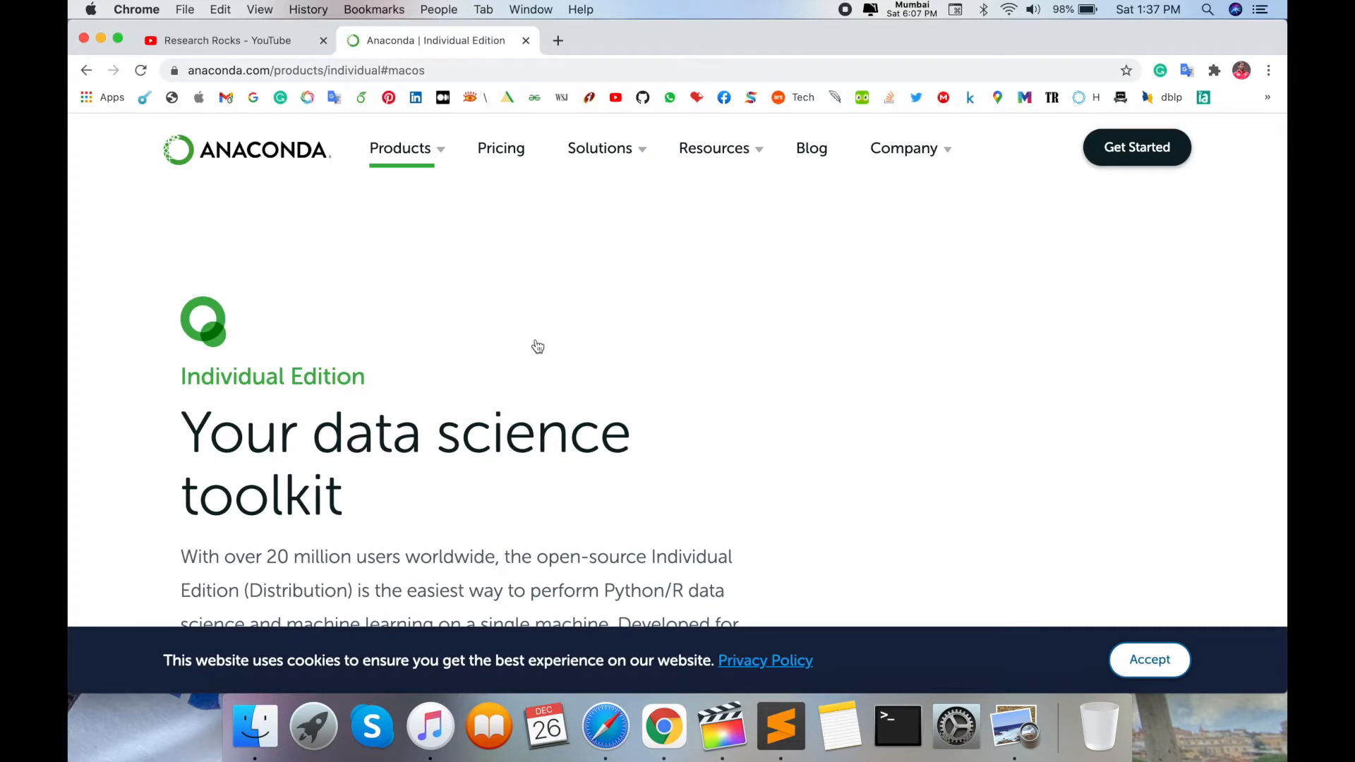
scroll(538, 345, down, 5)
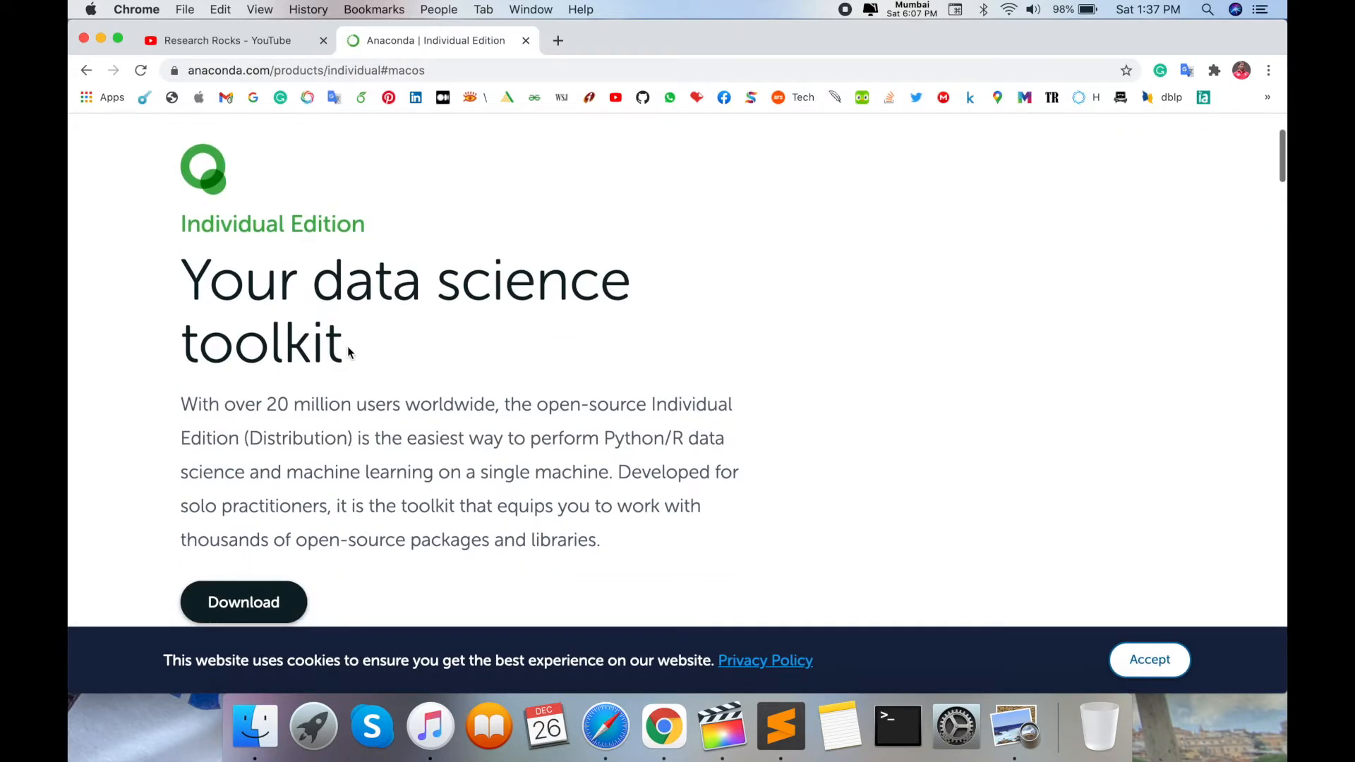
click(260, 408)
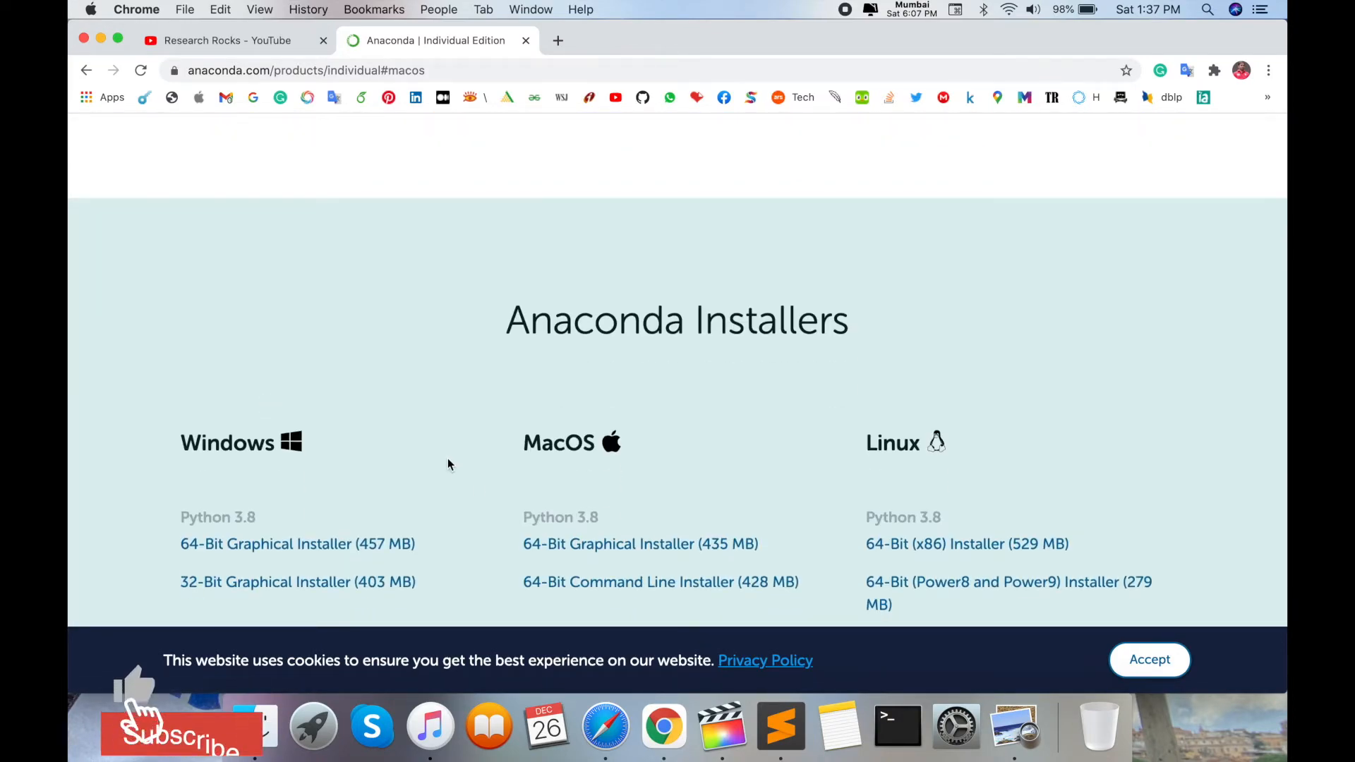
click(593, 546)
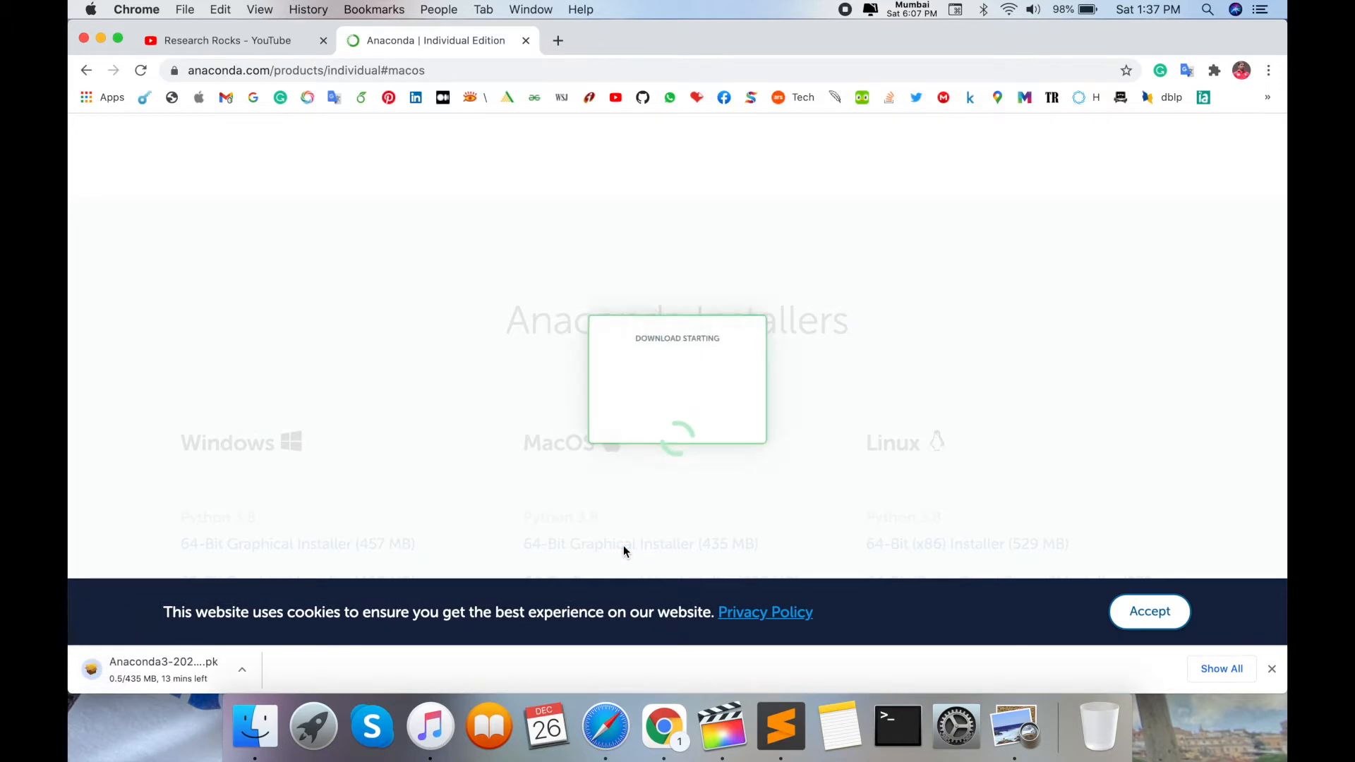
Cancel the running Anaconda3 package download and dismiss the browser's download bar
click(251, 670)
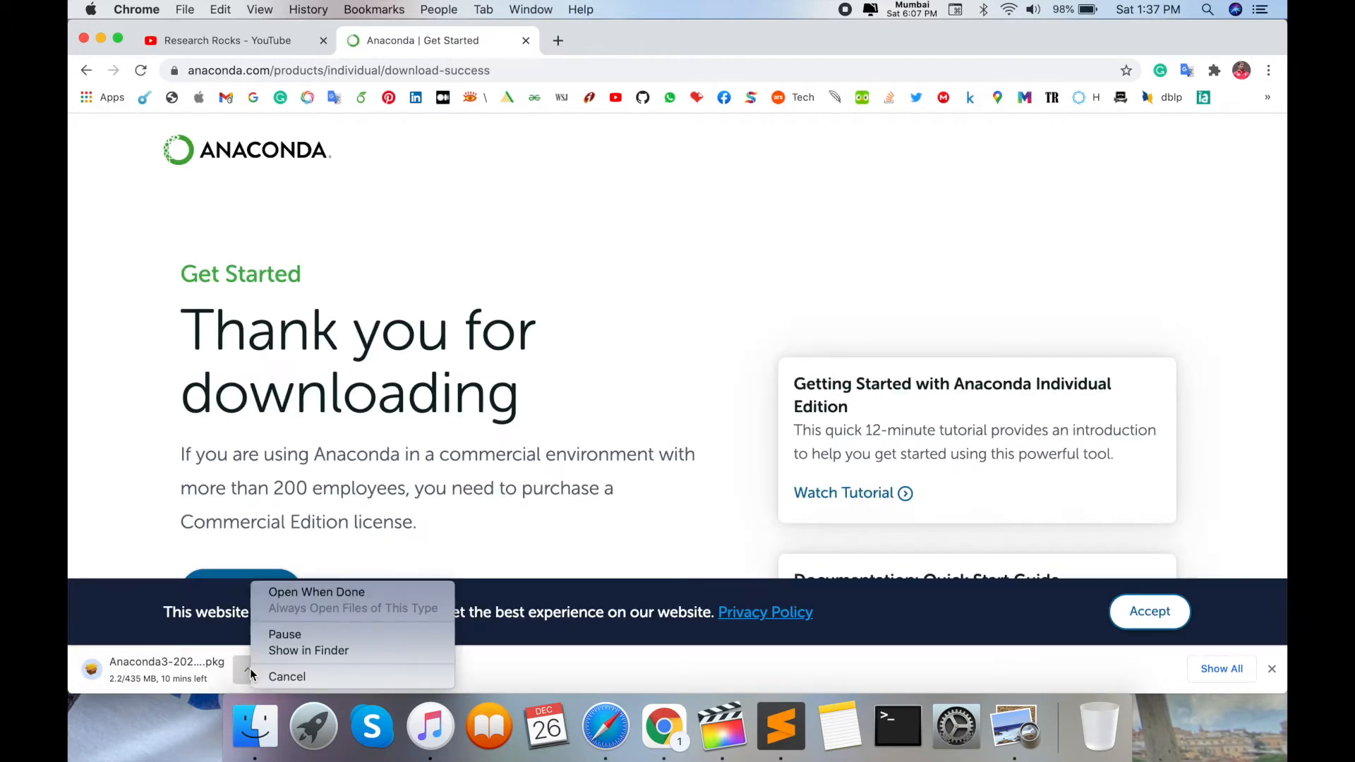
click(274, 678)
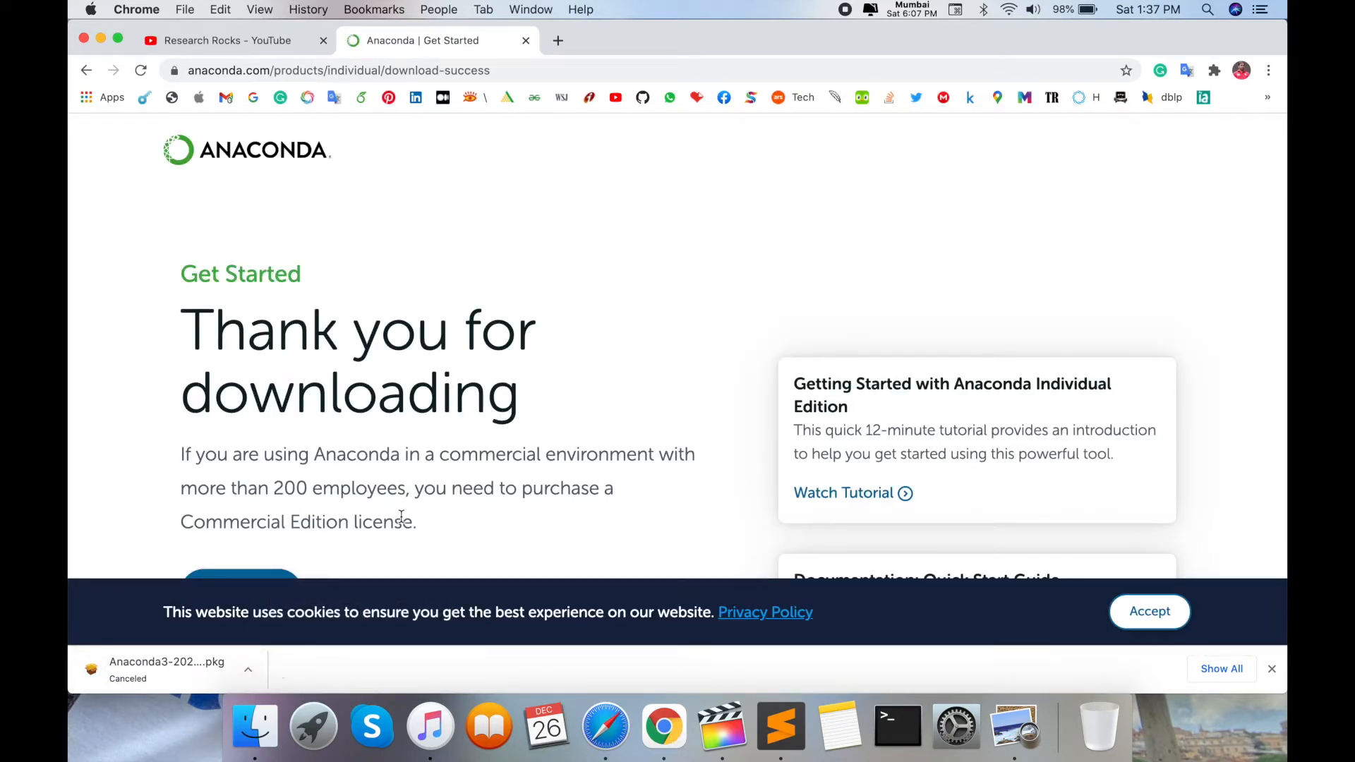
click(1271, 669)
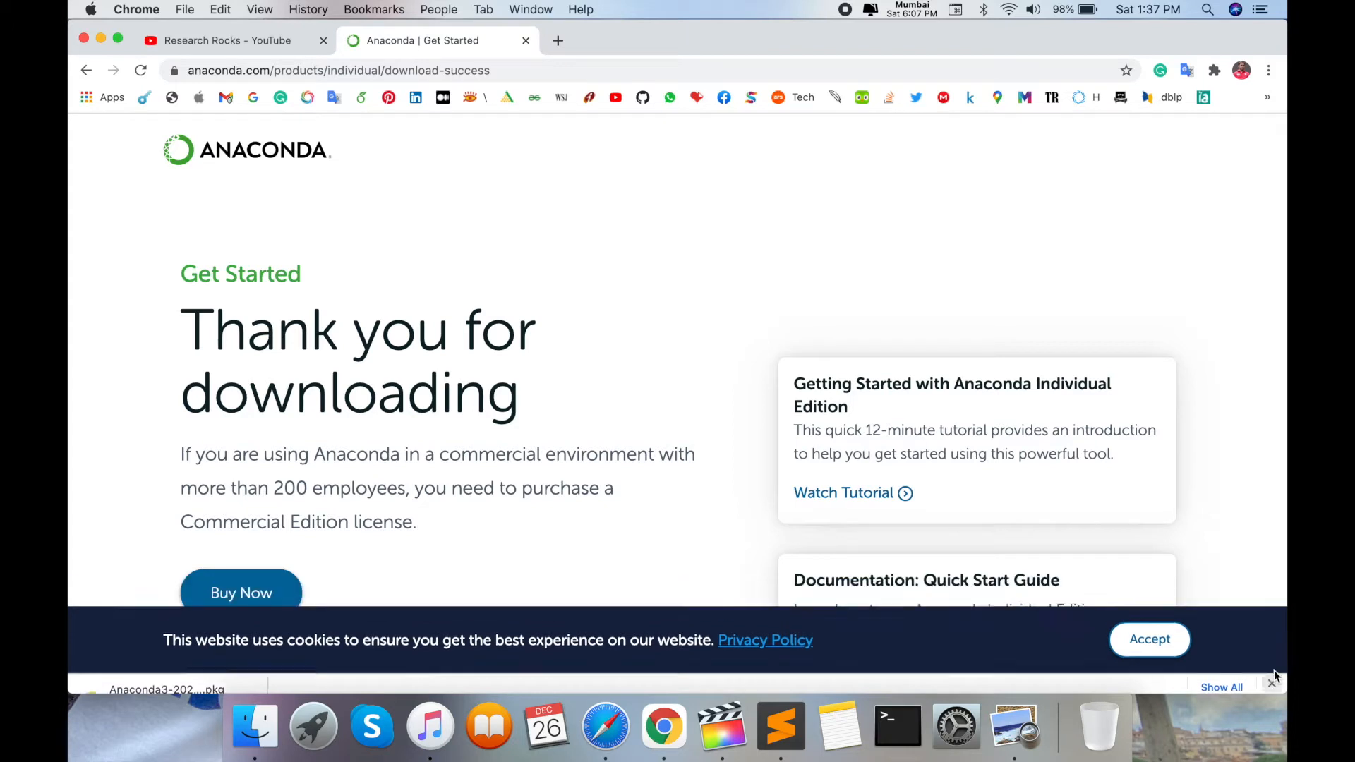
Switch to Finder and launch the Anaconda3-2020.11 installer package from the Downloads folder
click(243, 737)
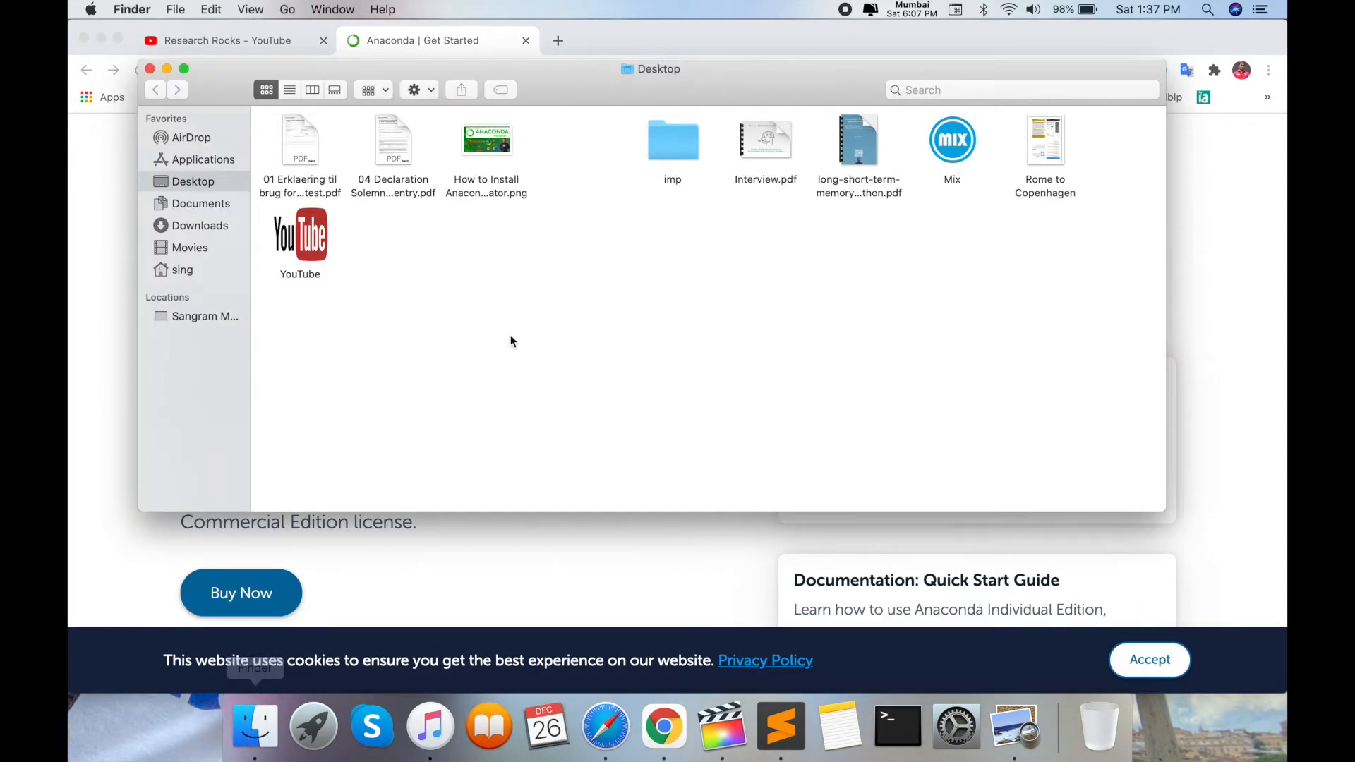
click(207, 225)
click(292, 161)
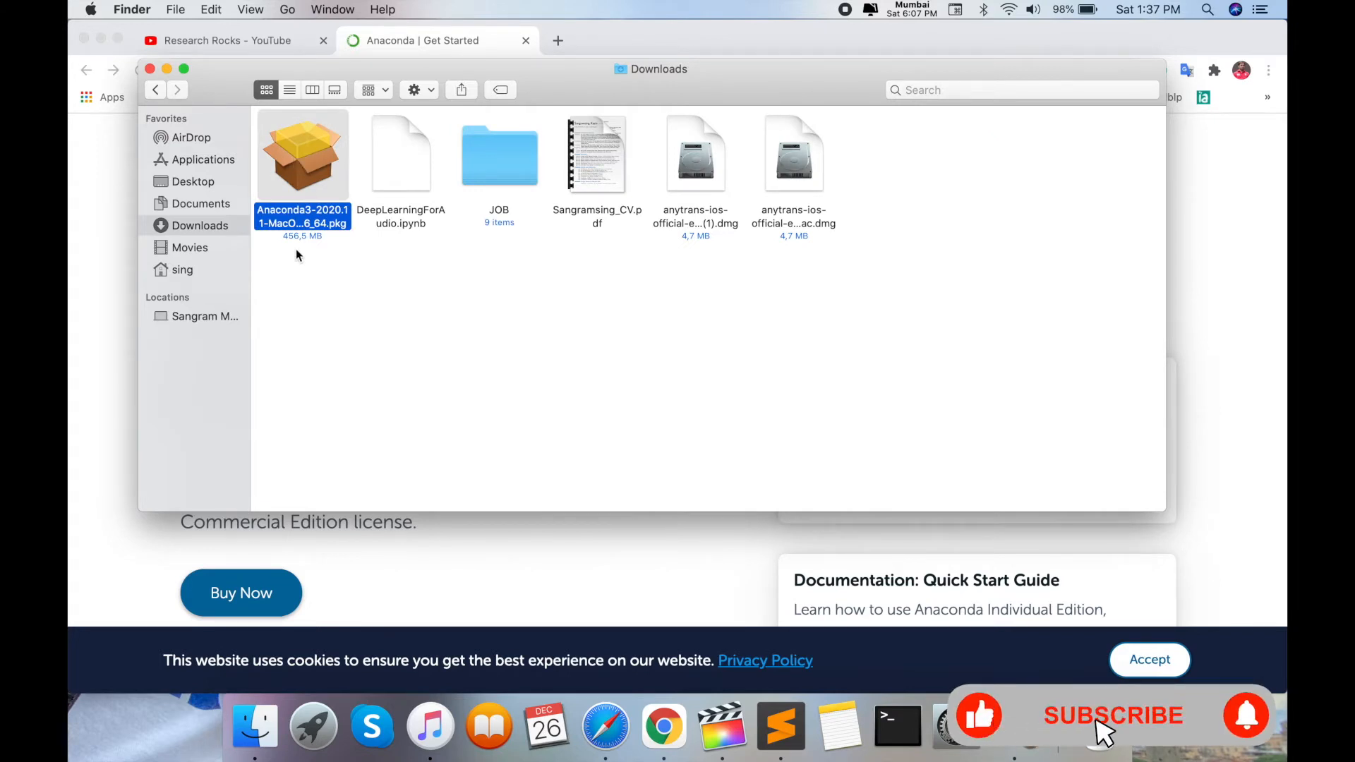
double_click(300, 181)
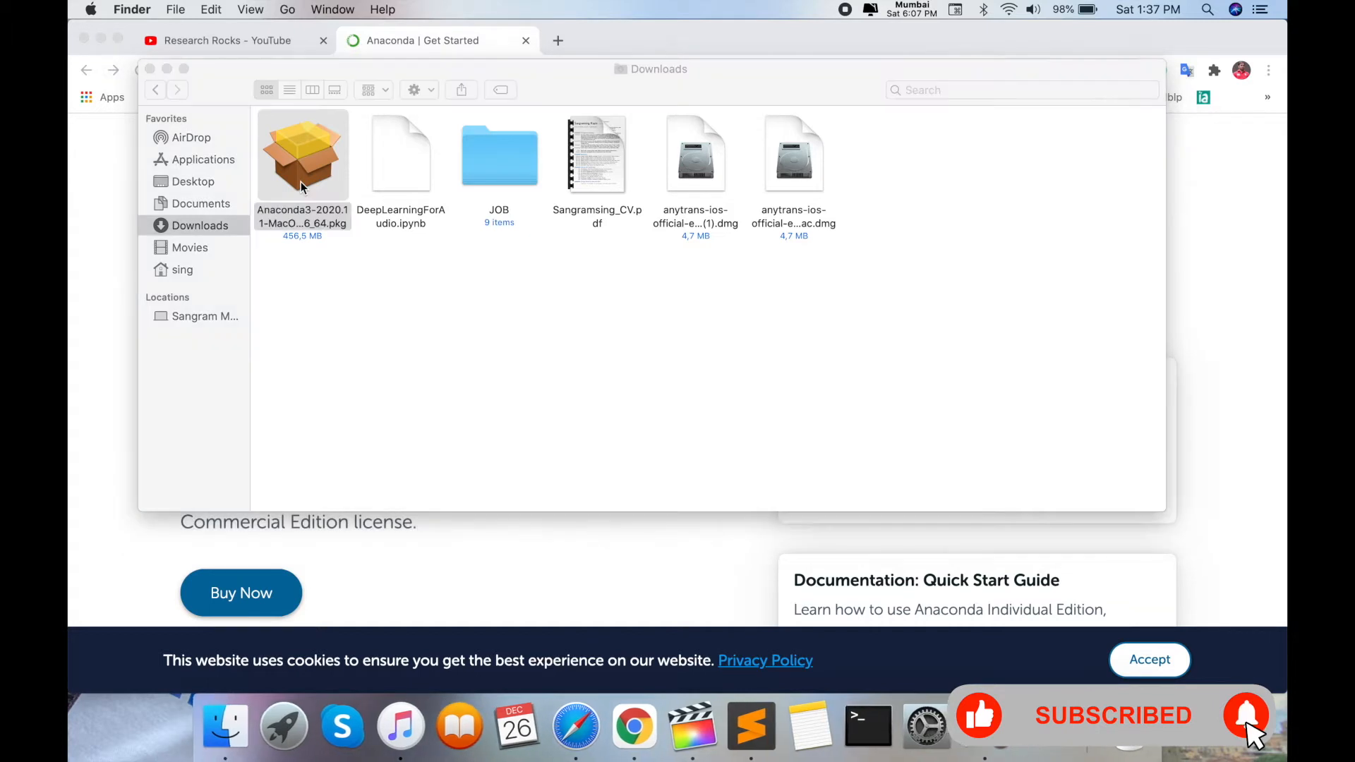
click(814, 278)
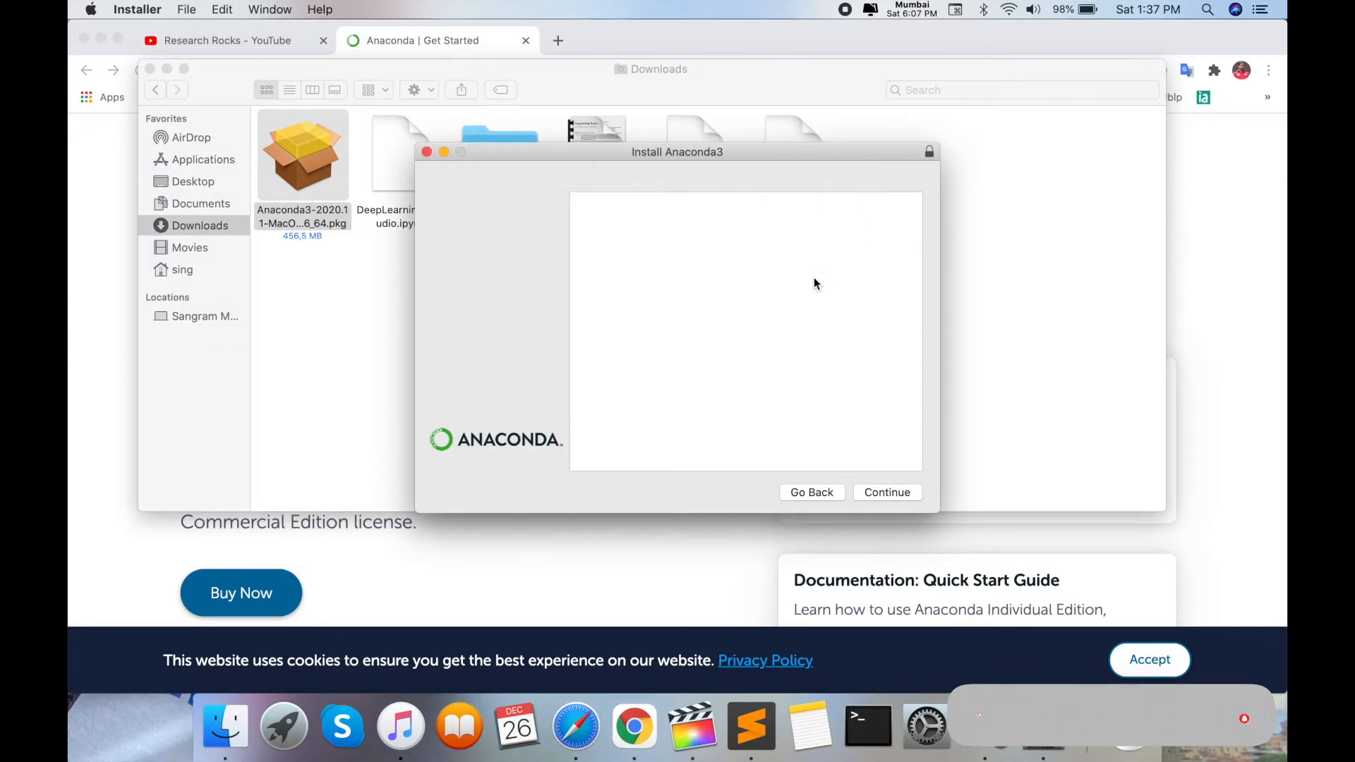
Proceed through the installer's Introduction, Read Me and License pages and agree to the software license terms
click(893, 493)
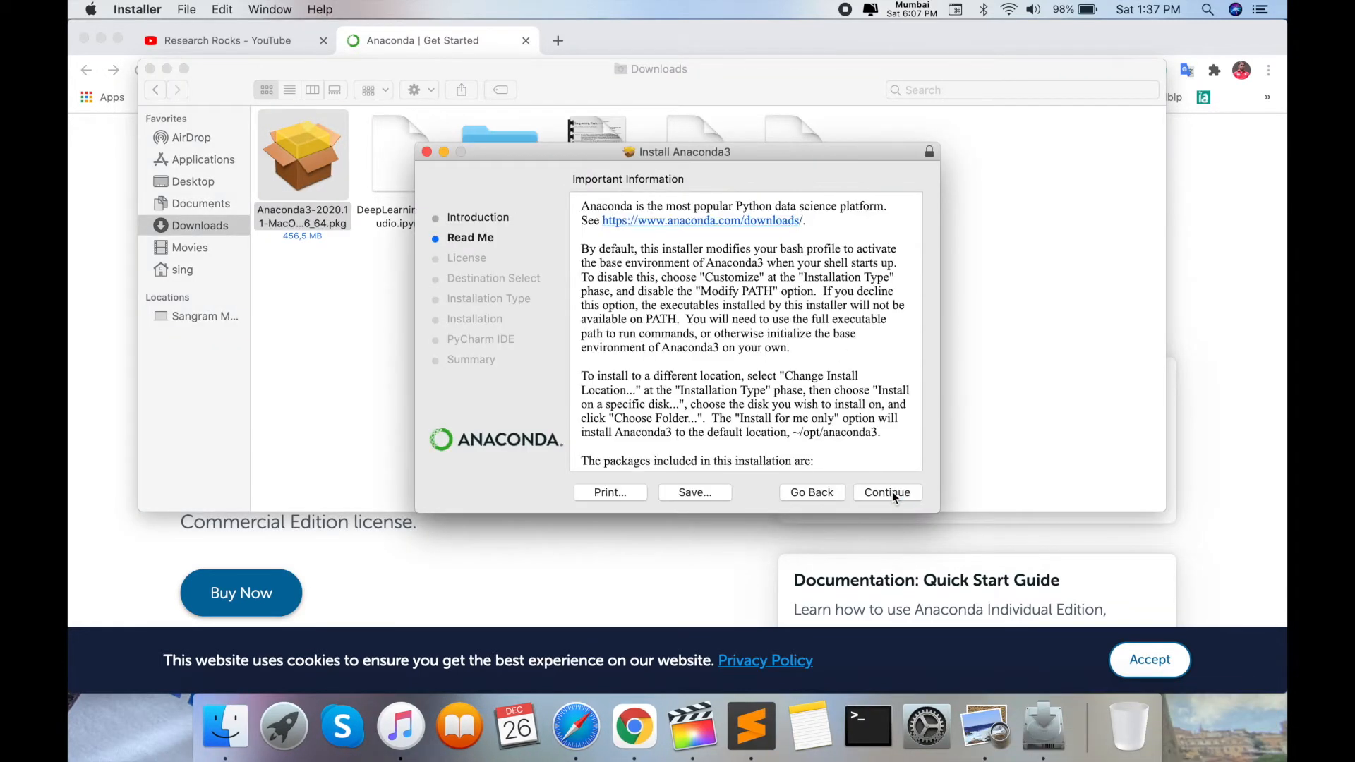
click(874, 490)
click(874, 492)
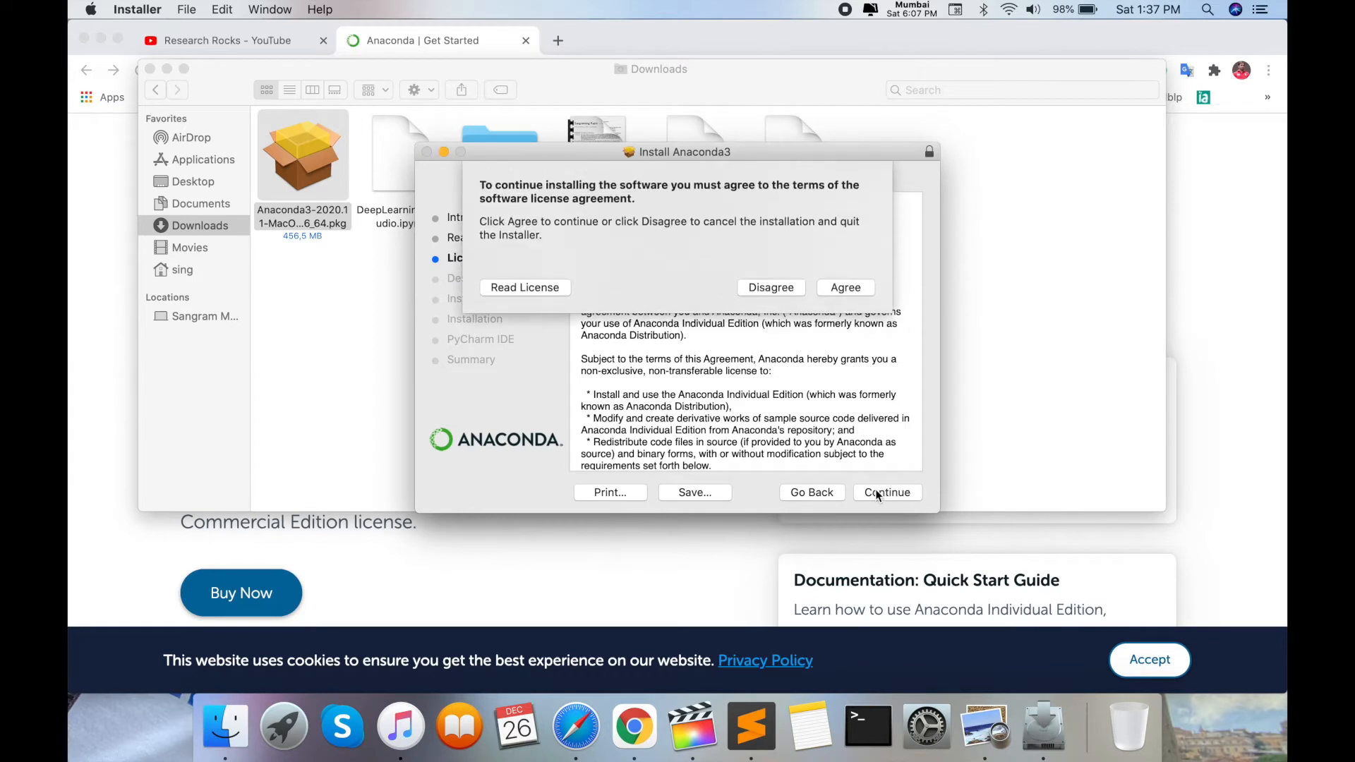
click(830, 292)
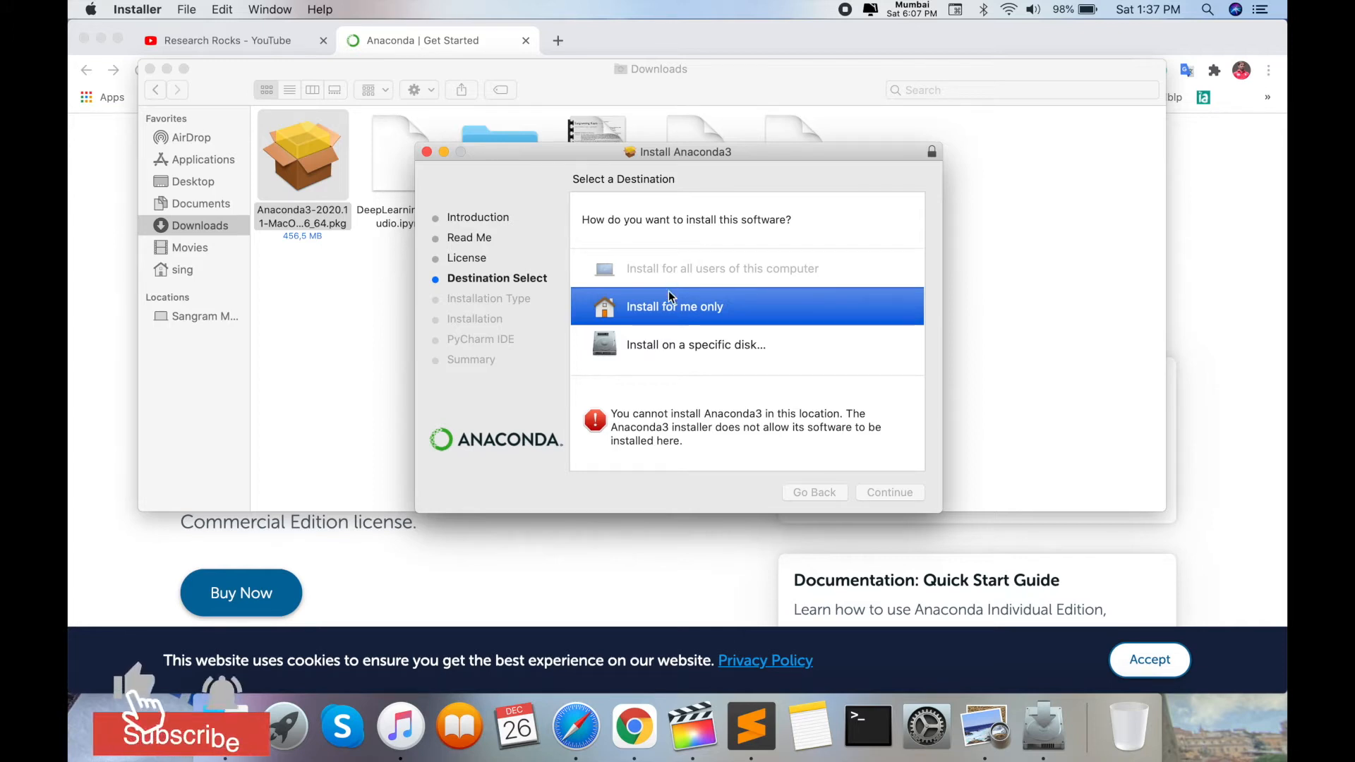
Choose "Install for me only" as the Anaconda3 destination and start the installation
click(674, 350)
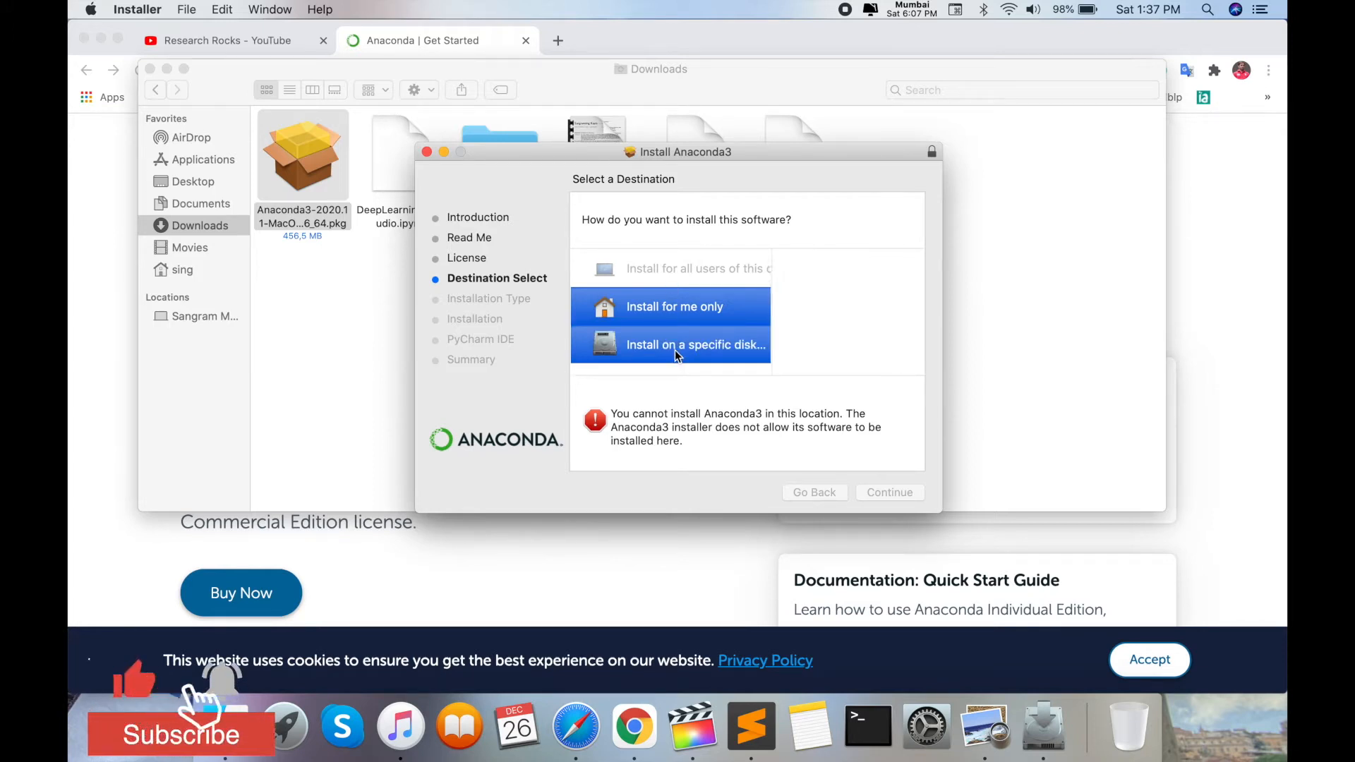
click(630, 302)
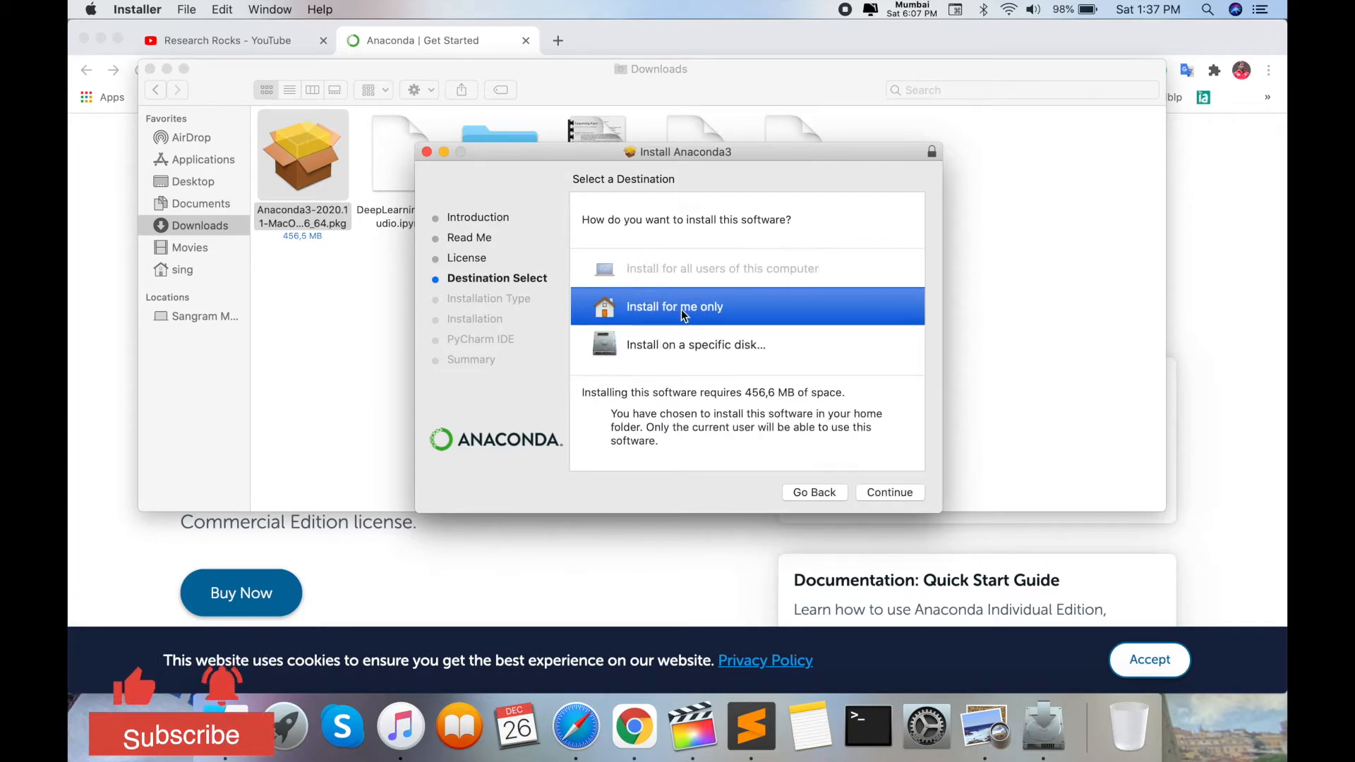
click(893, 493)
click(893, 493)
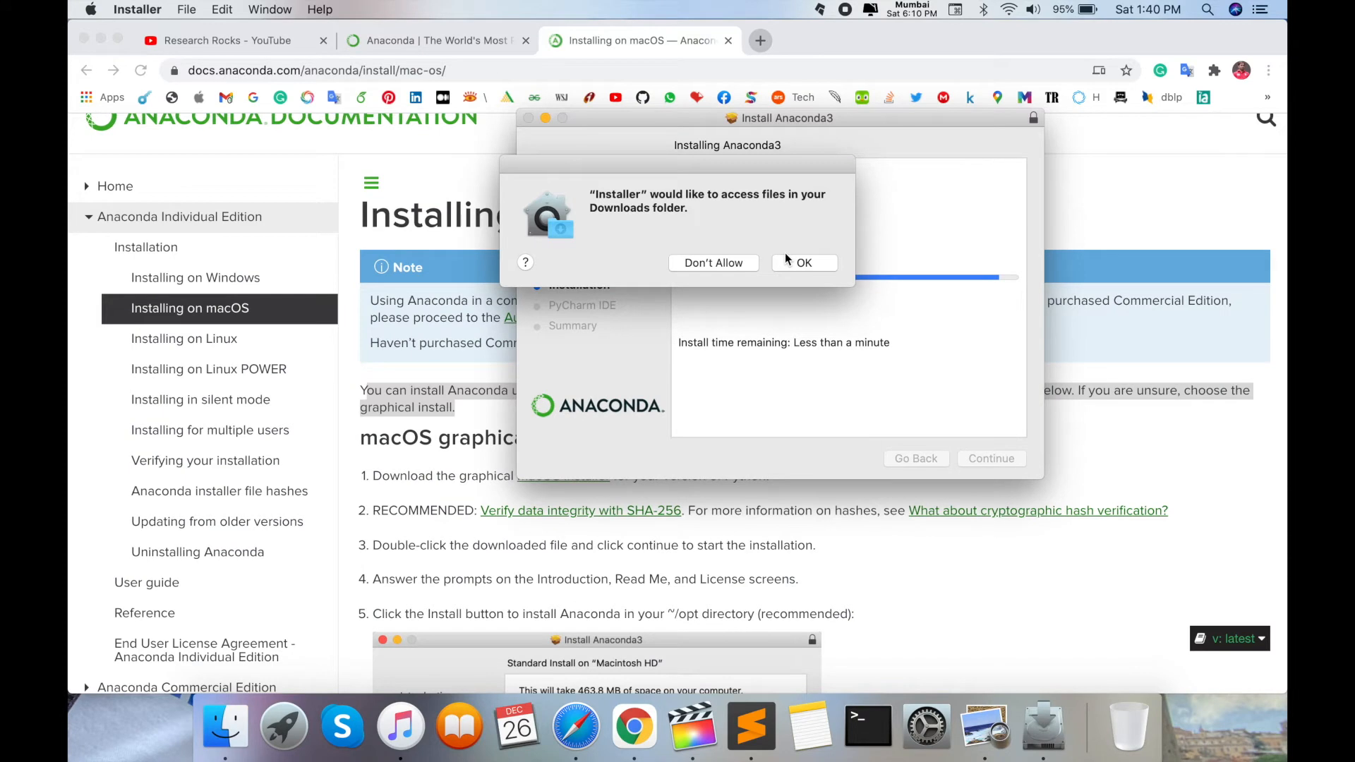
Allow the installer to access the Downloads folder, finish the Anaconda3 setup and move the installer to the Trash
click(790, 265)
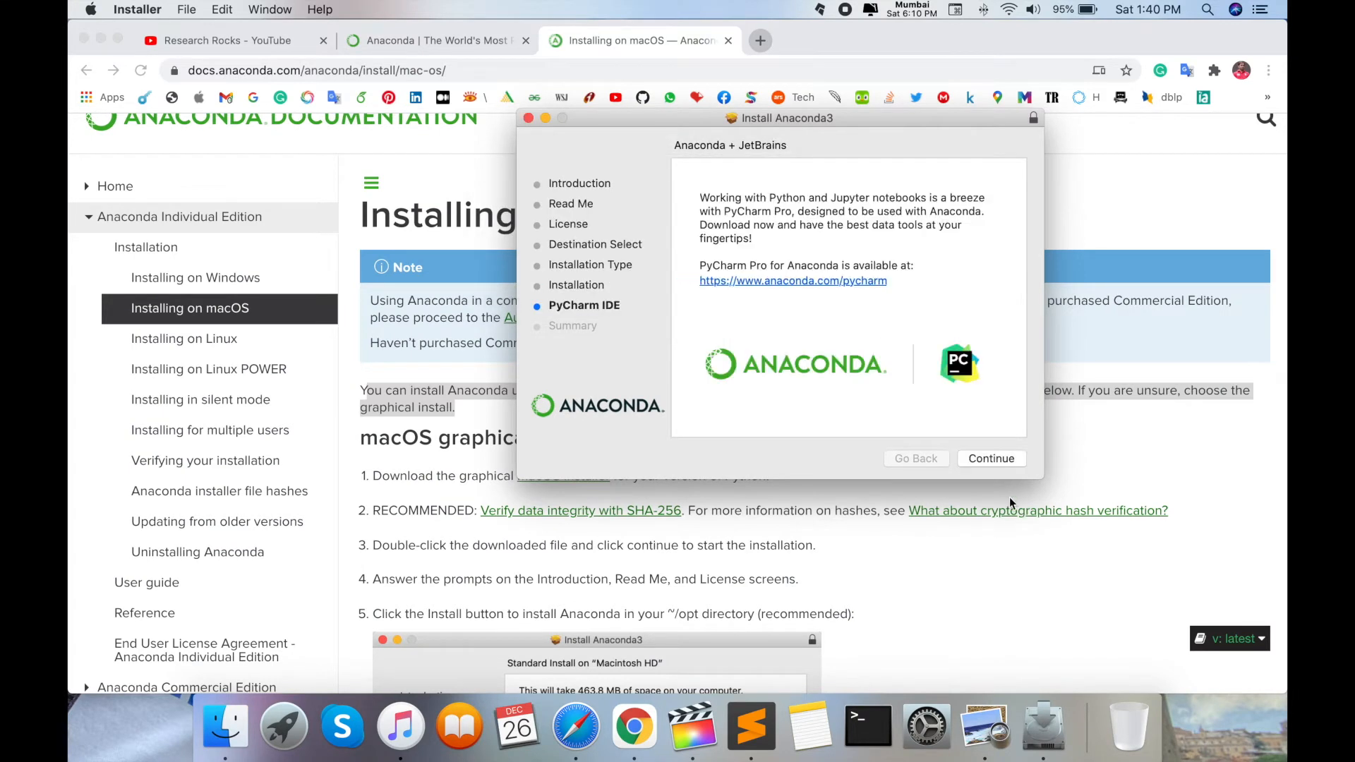
click(991, 459)
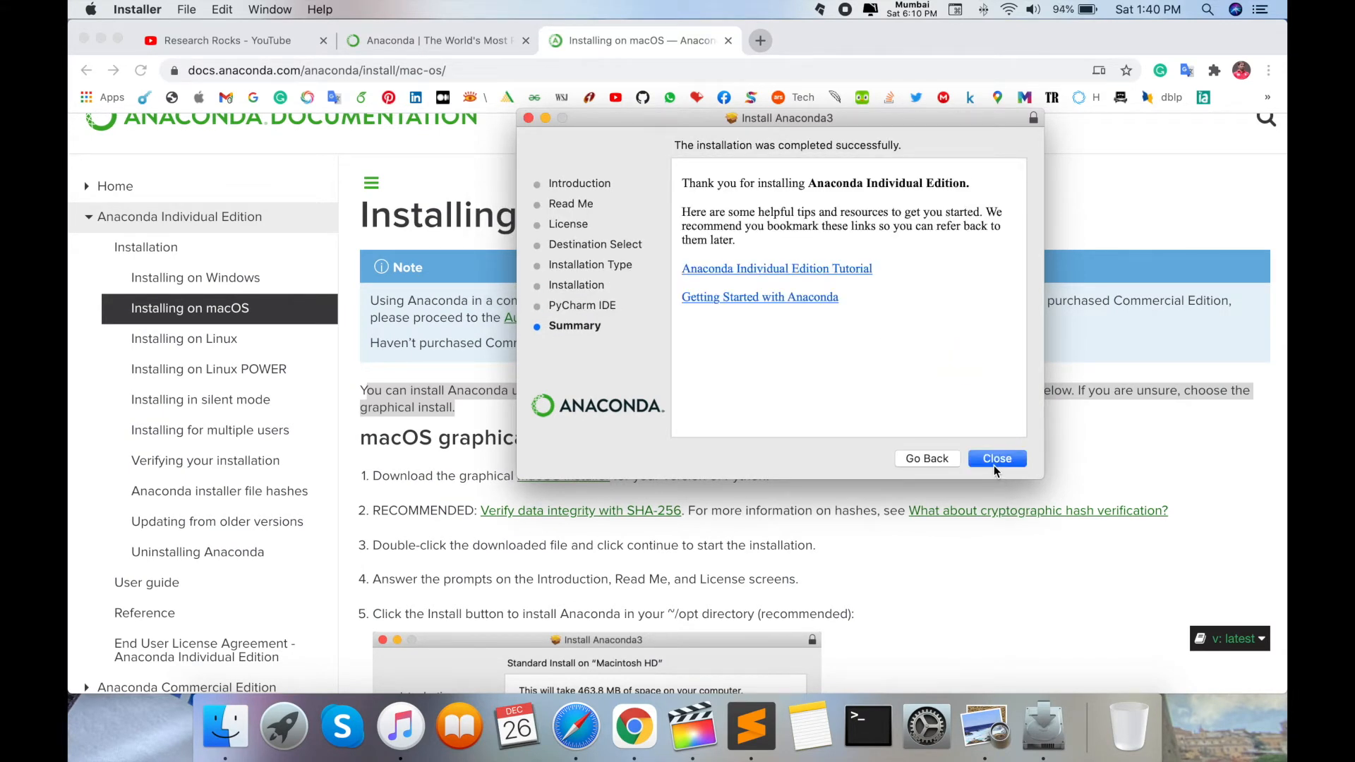
click(993, 464)
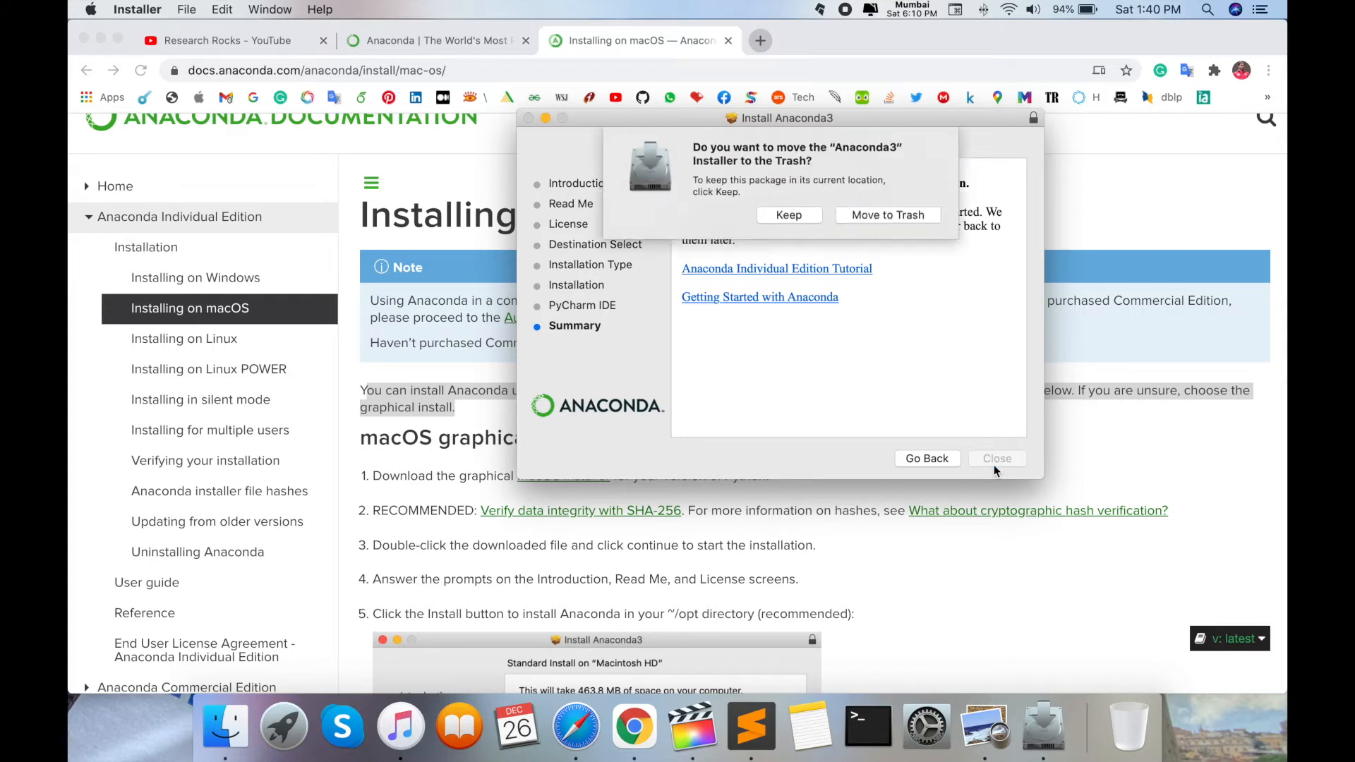
click(887, 215)
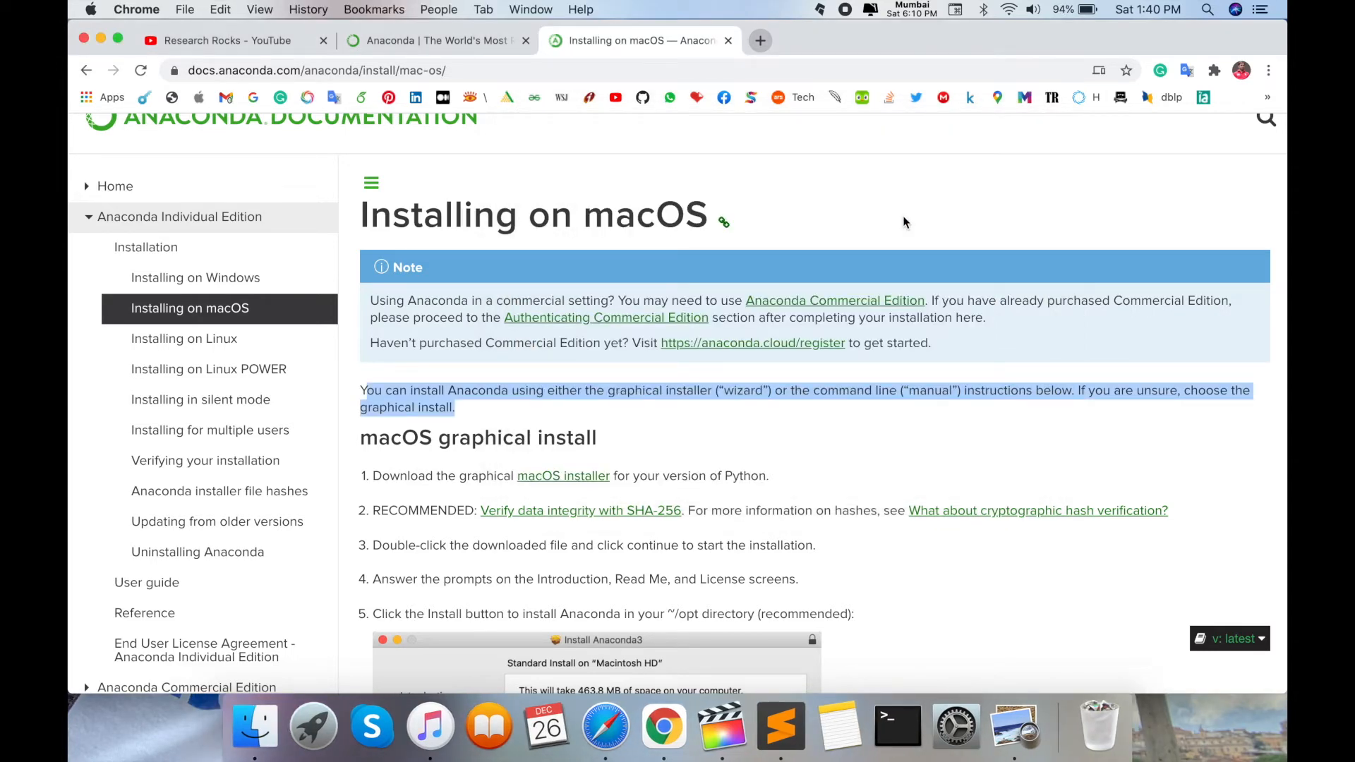
Launch Anaconda-Navigator from Launchpad
click(314, 727)
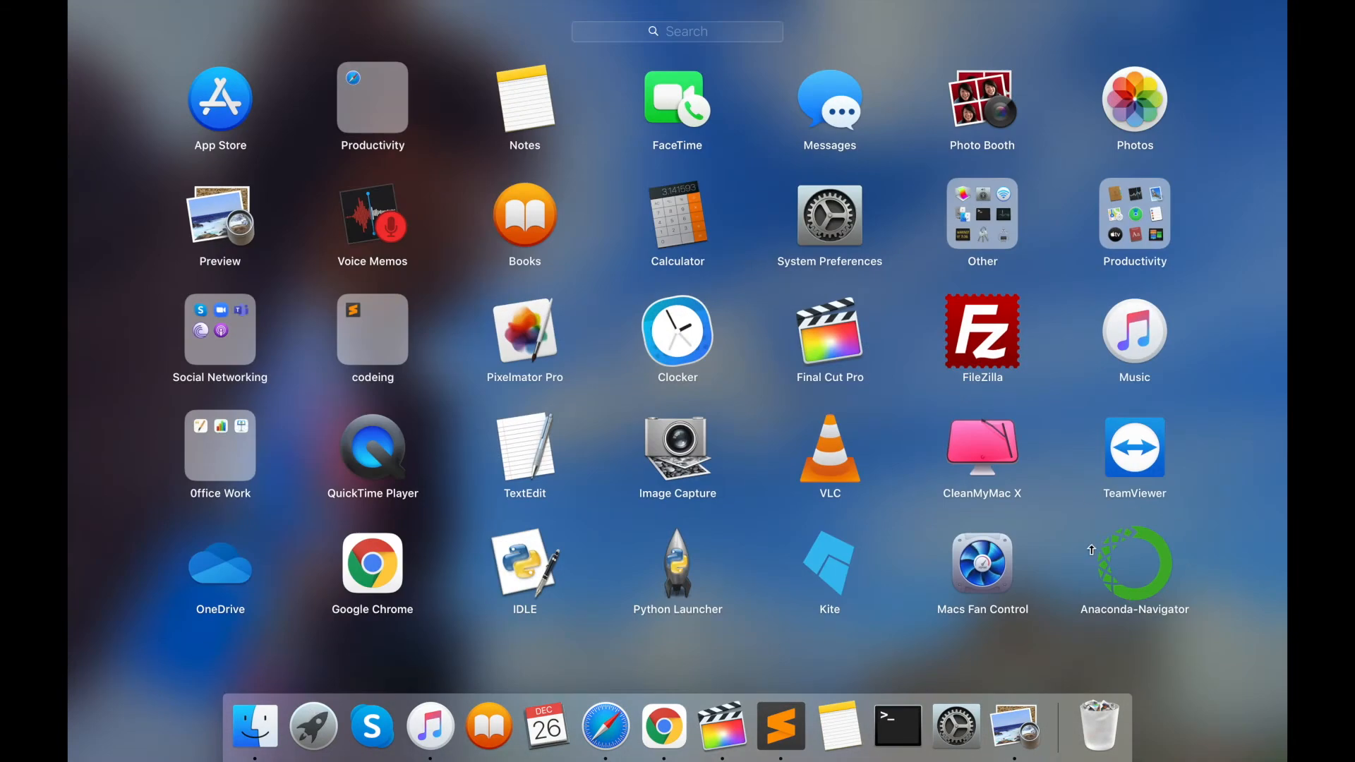
drag(1160, 563, 631, 727)
click(1154, 566)
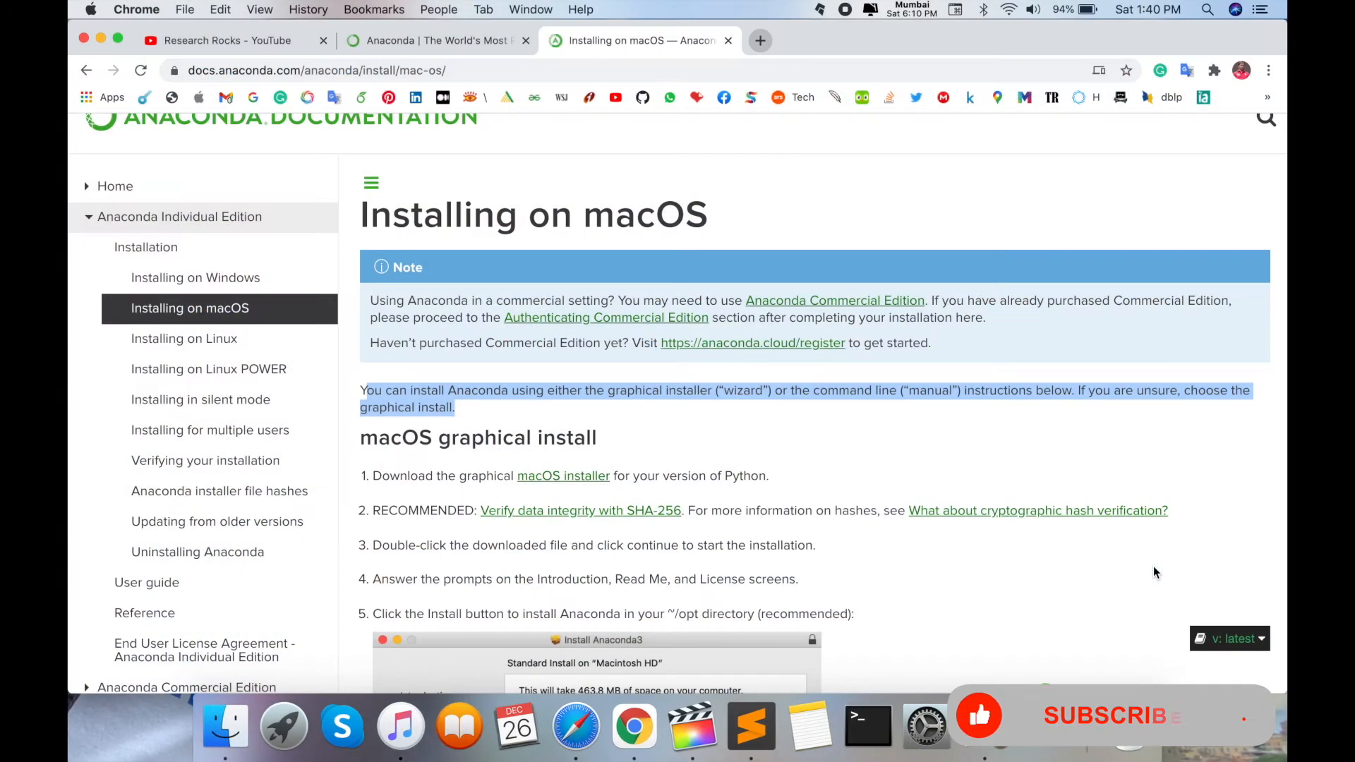
Keep Anaconda-Navigator in the Dock and move its icon between Final Cut Pro and Sublime Text
right_click(1044, 727)
mouse_move(1106, 599)
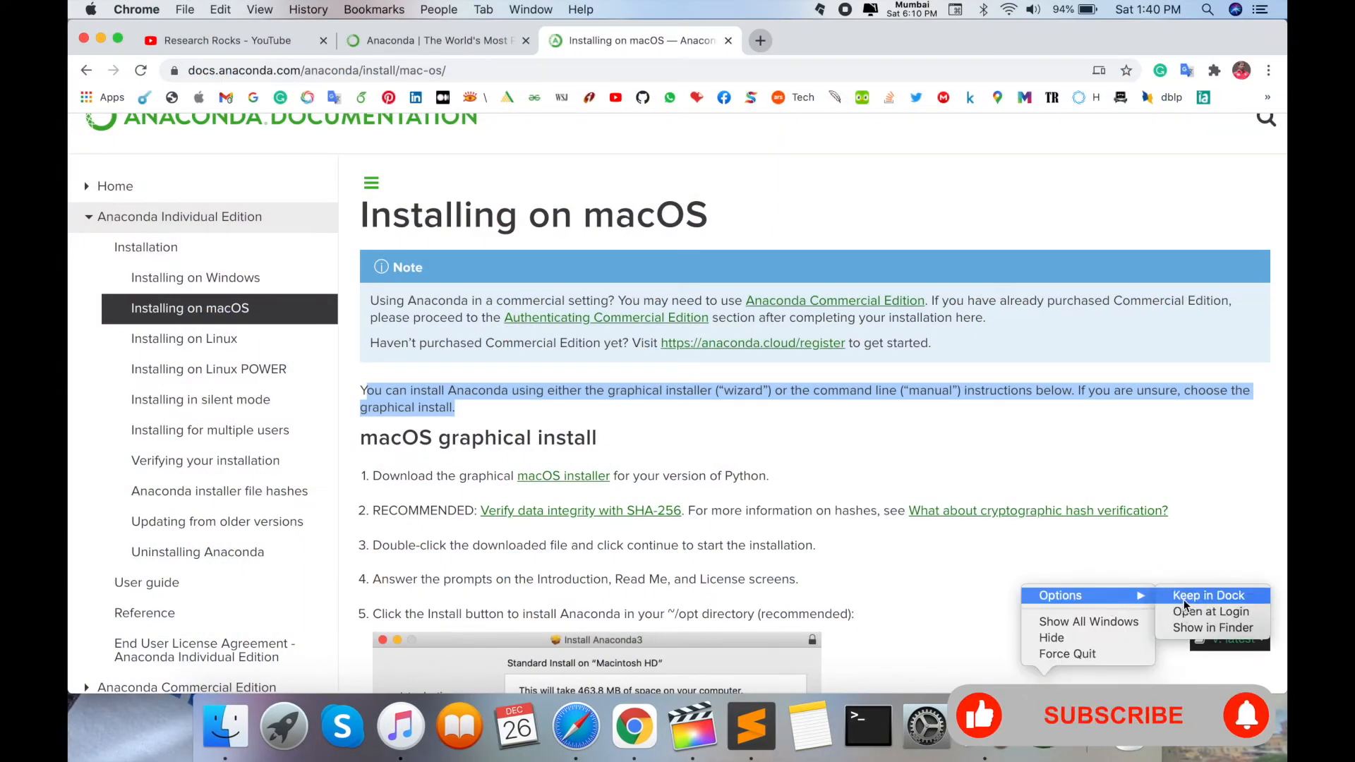
click(1184, 601)
drag(1043, 728, 747, 730)
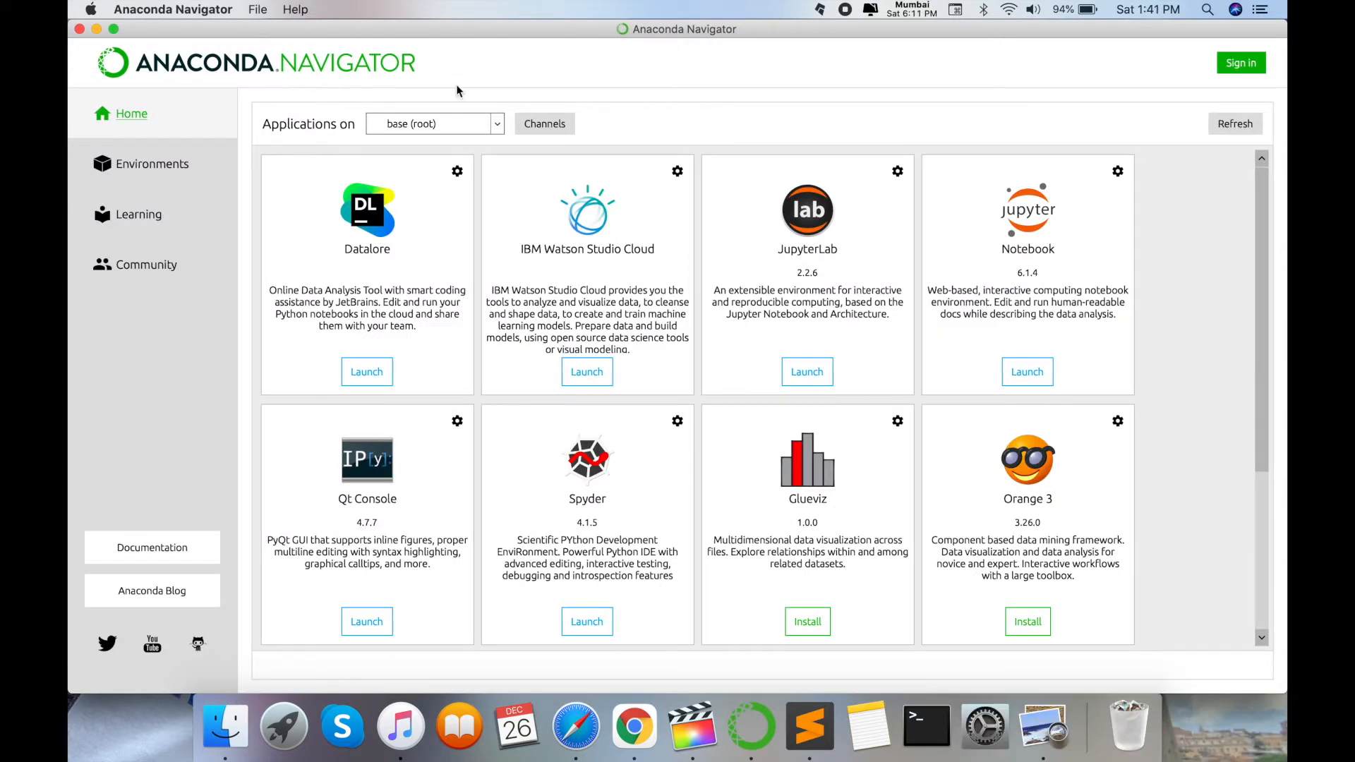
Launch Jupyter Notebook from the Navigator home page and bring its file browser page in Chrome to the front
click(1040, 378)
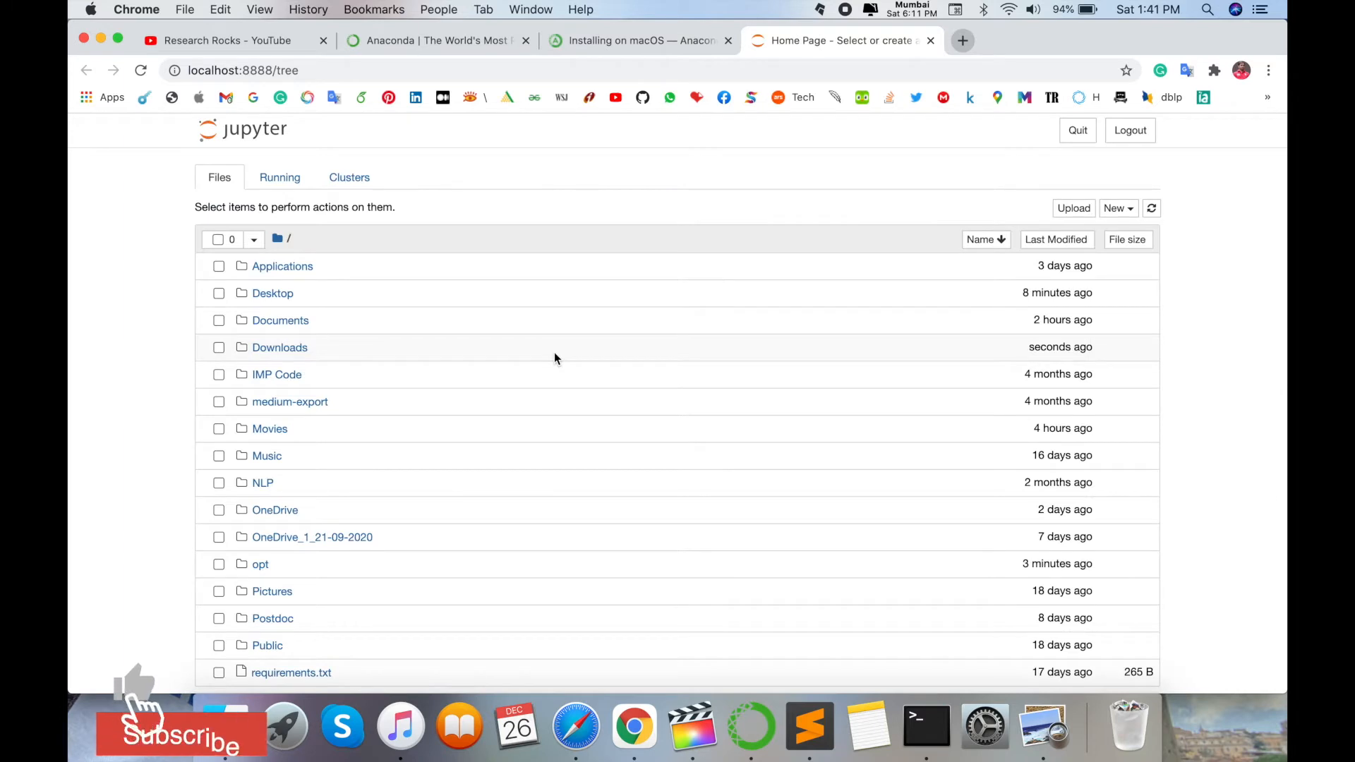
click(751, 727)
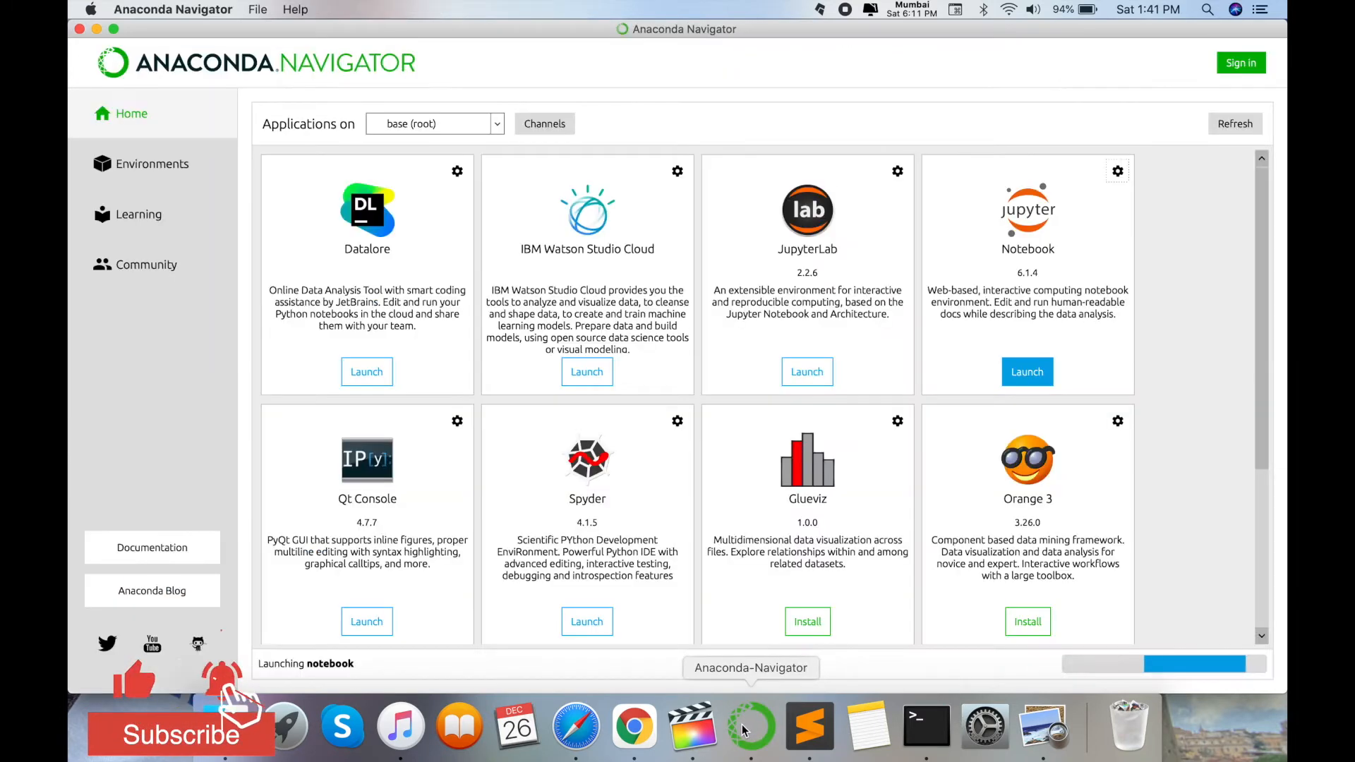
click(633, 727)
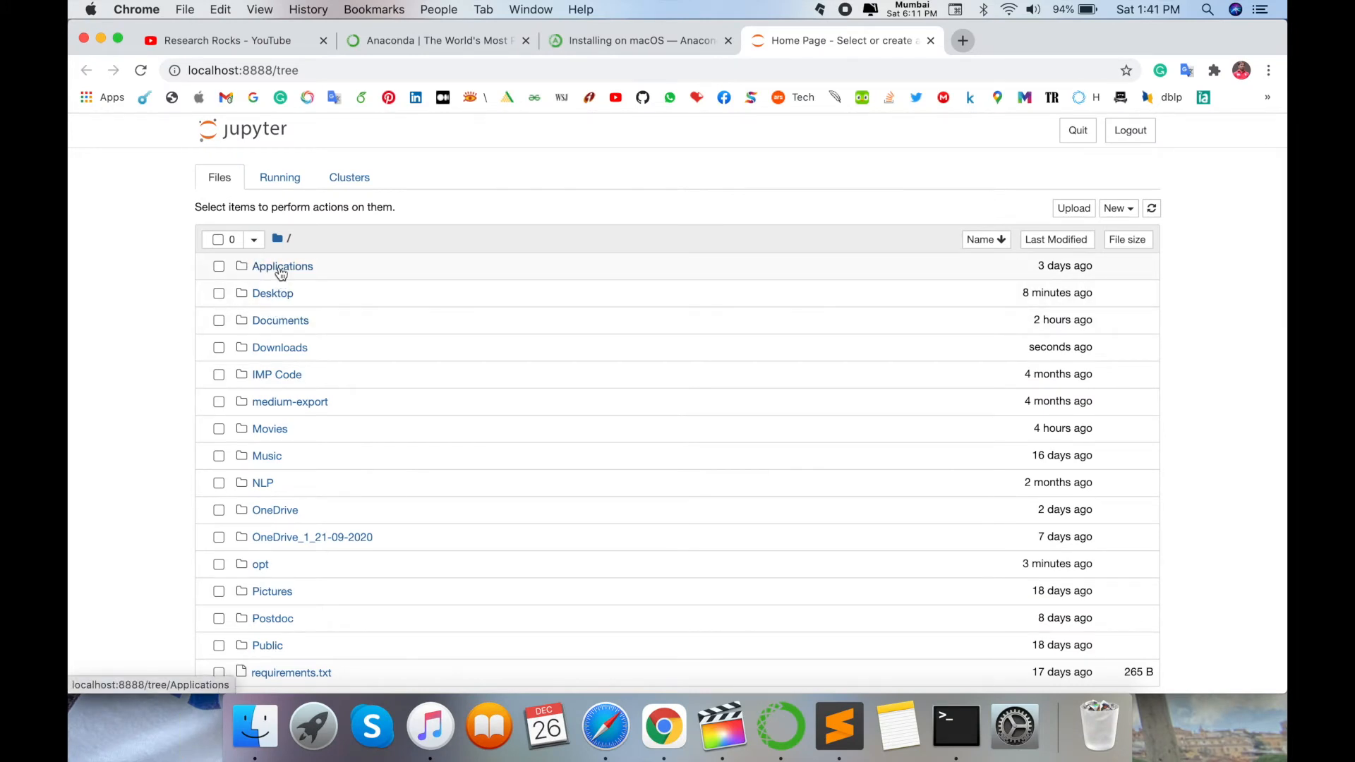
Create a new Python 3 notebook and run print("Hello Research Rock") in its first cell
click(1128, 209)
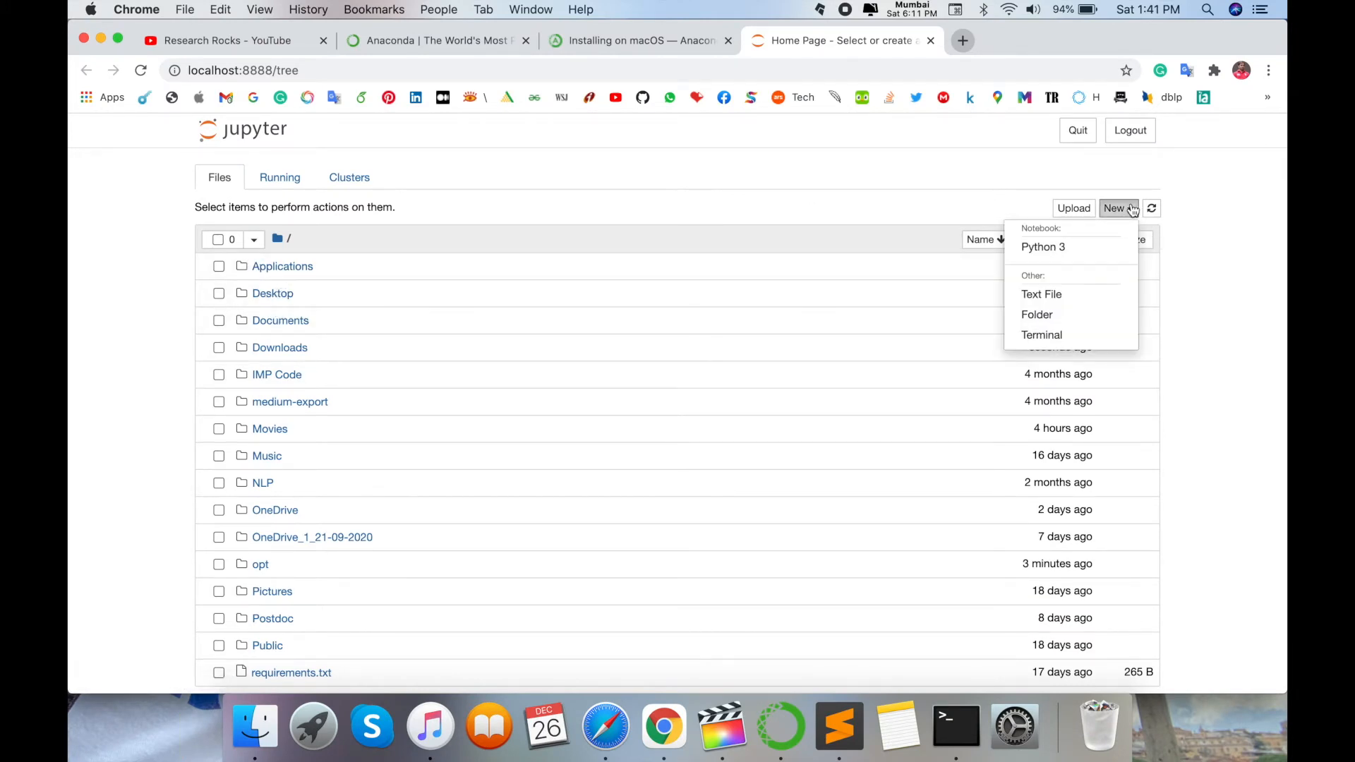
click(1043, 249)
text(pr)
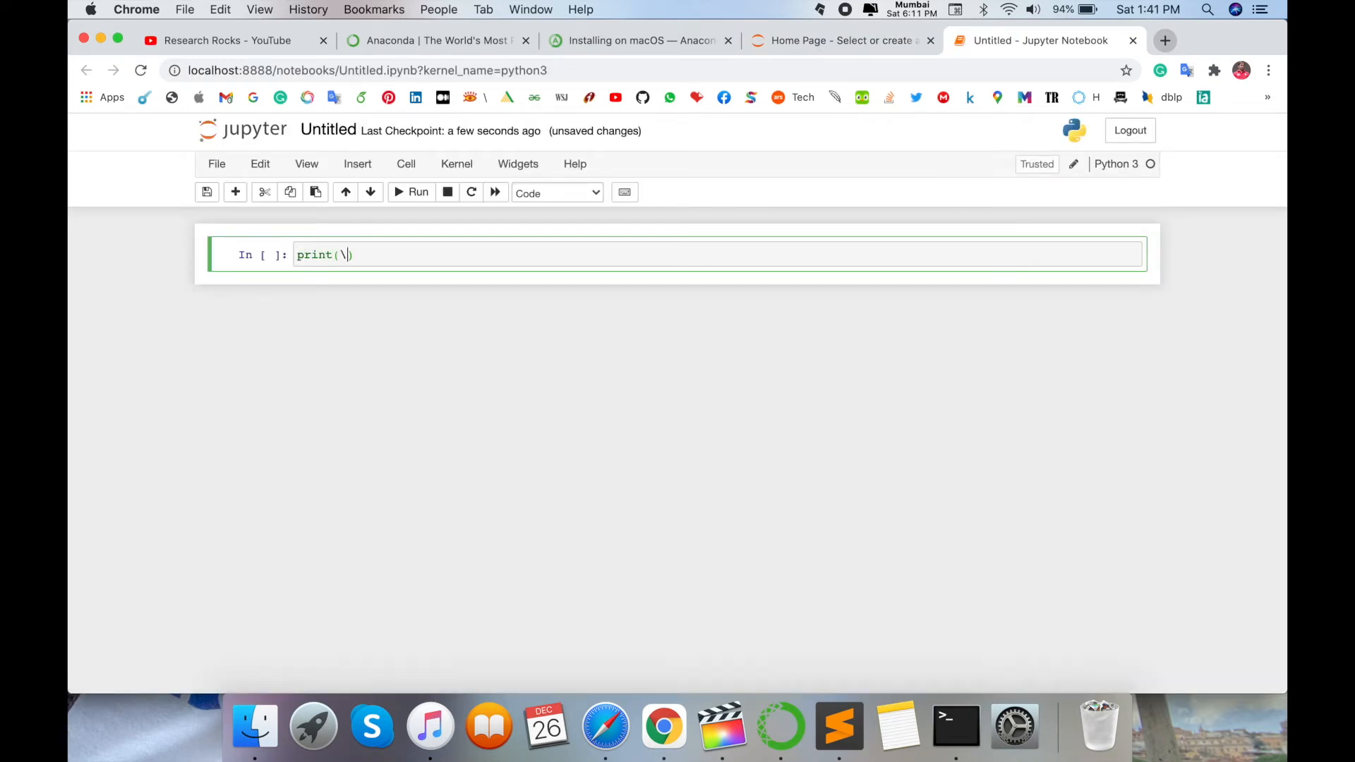
text(int("Hello Research Rock)
click(421, 193)
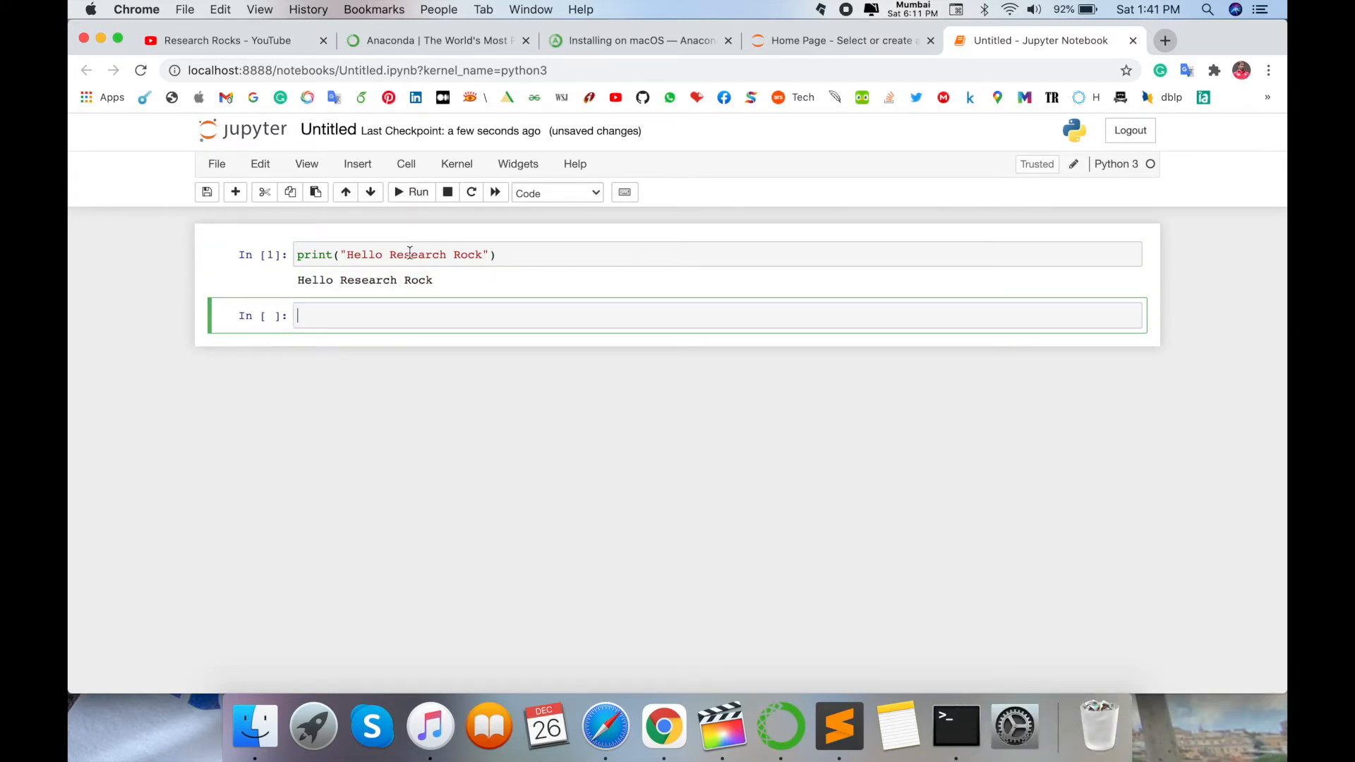
Switch to Anaconda Navigator, launch Spyder, and close the Spyder window once it has loaded
click(781, 727)
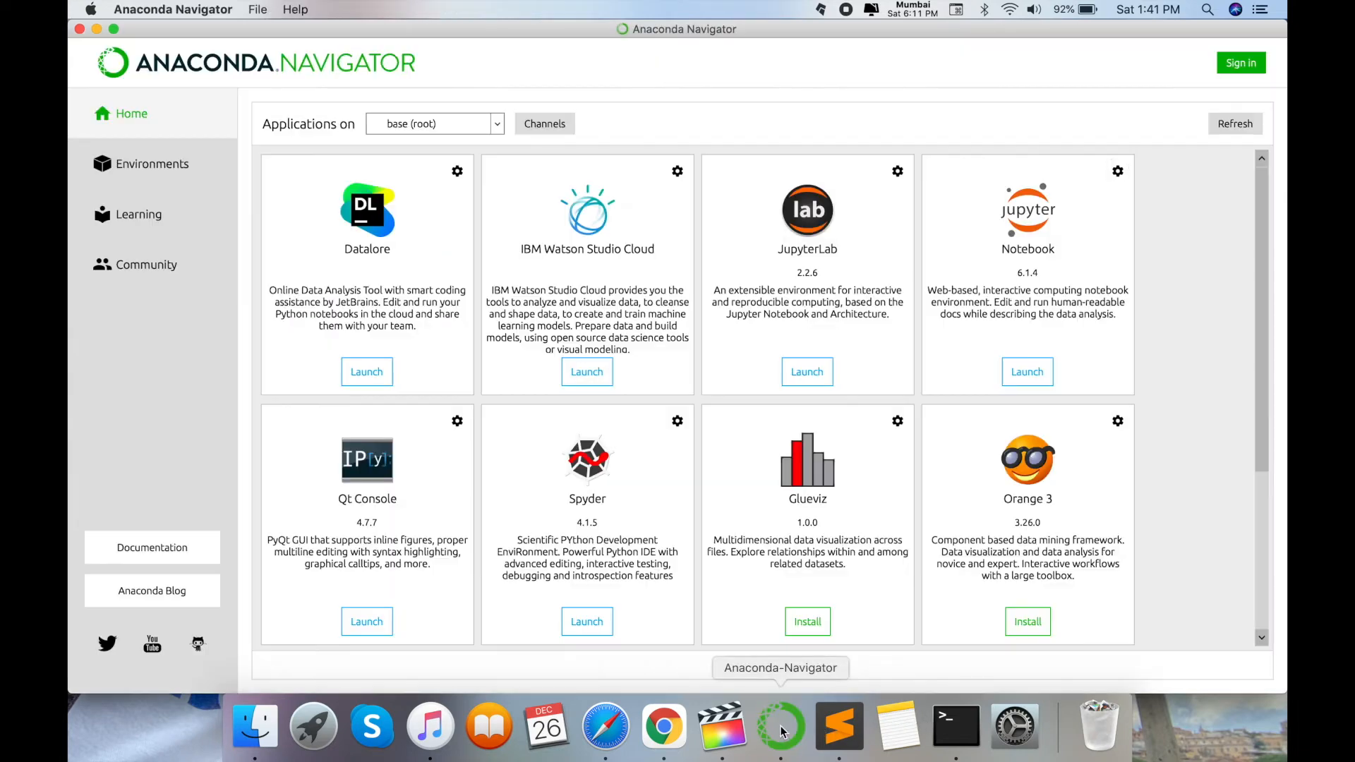
click(587, 622)
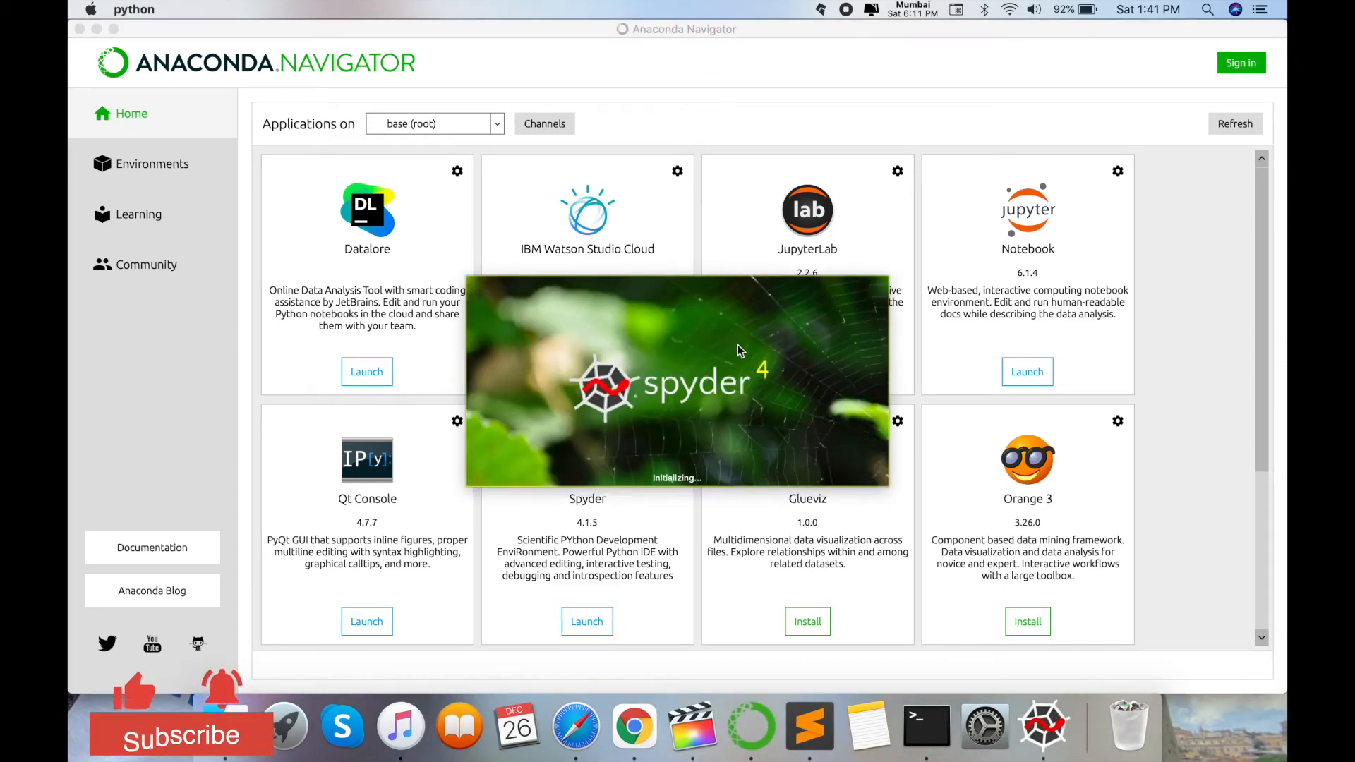
click(631, 240)
scroll(865, 428, down, 5)
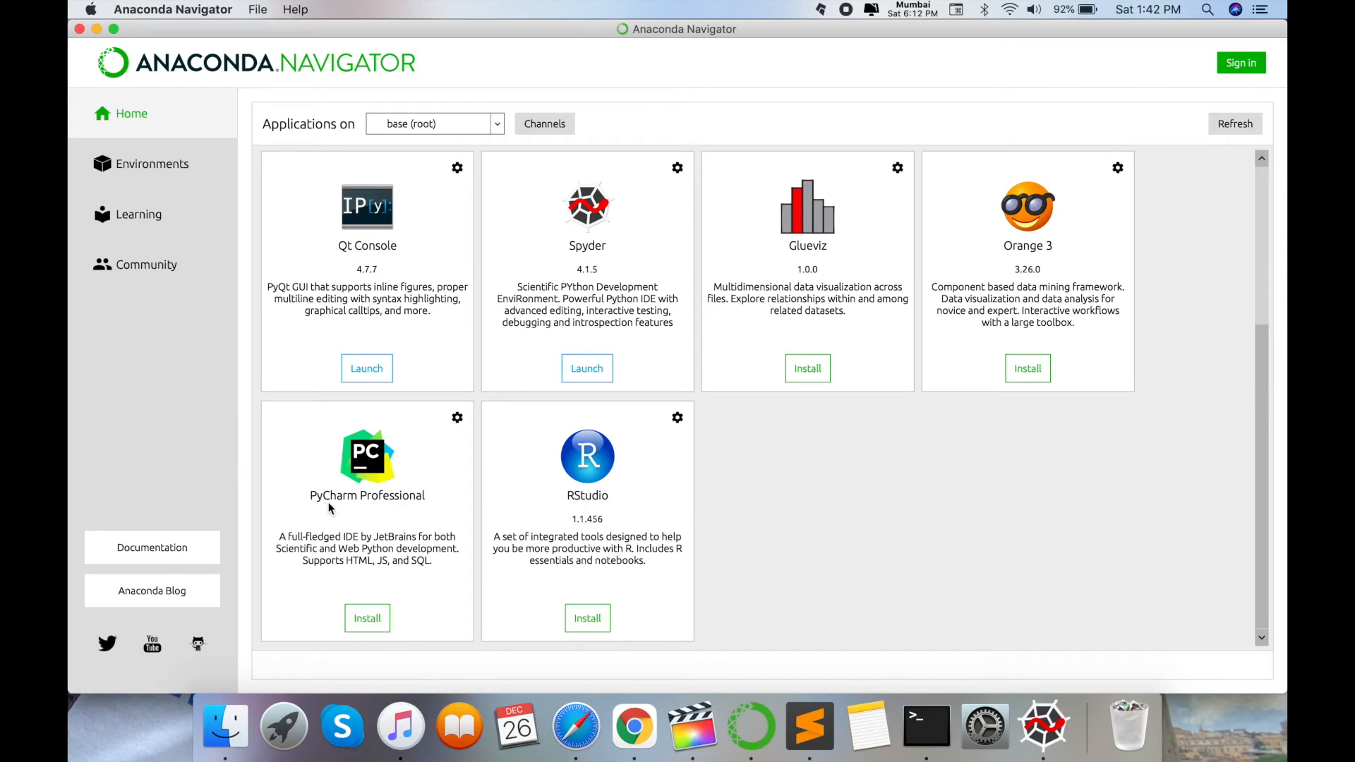
scroll(555, 536, up, 5)
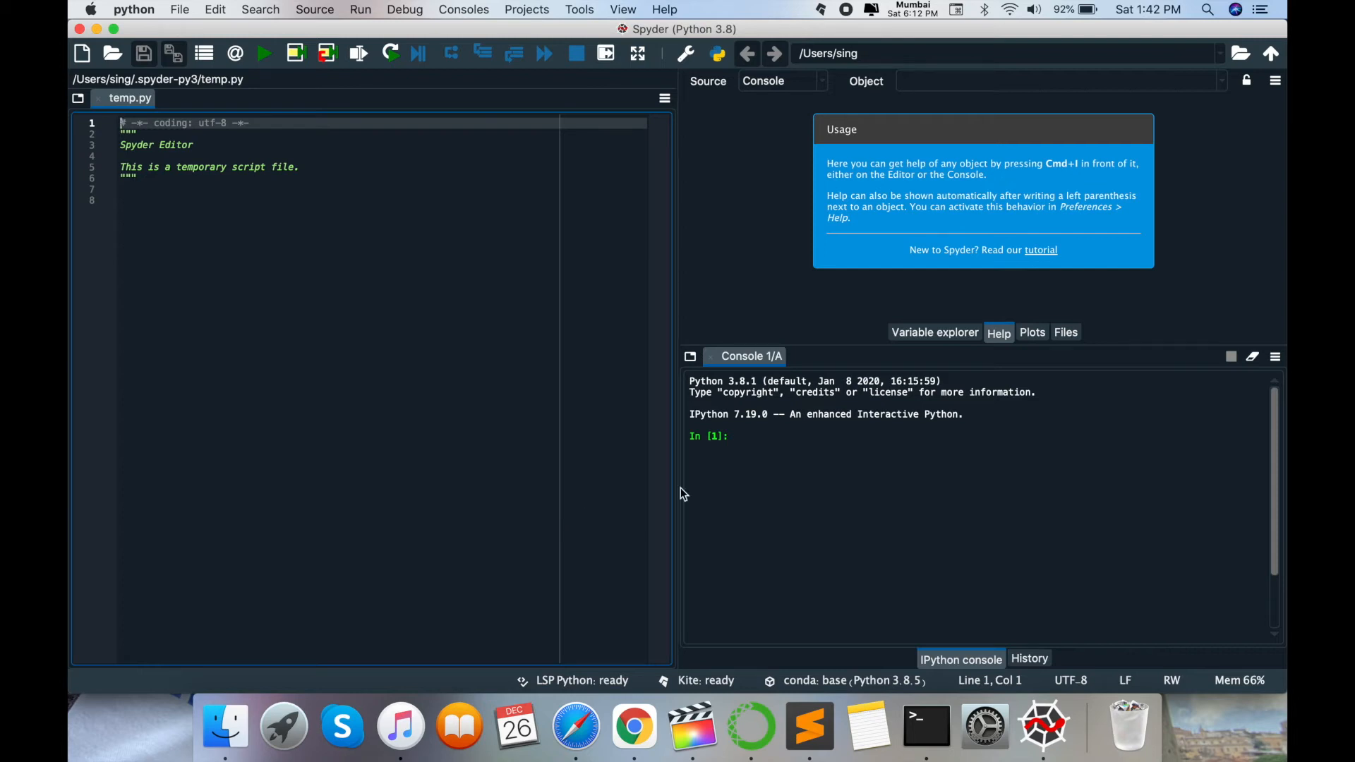
click(79, 30)
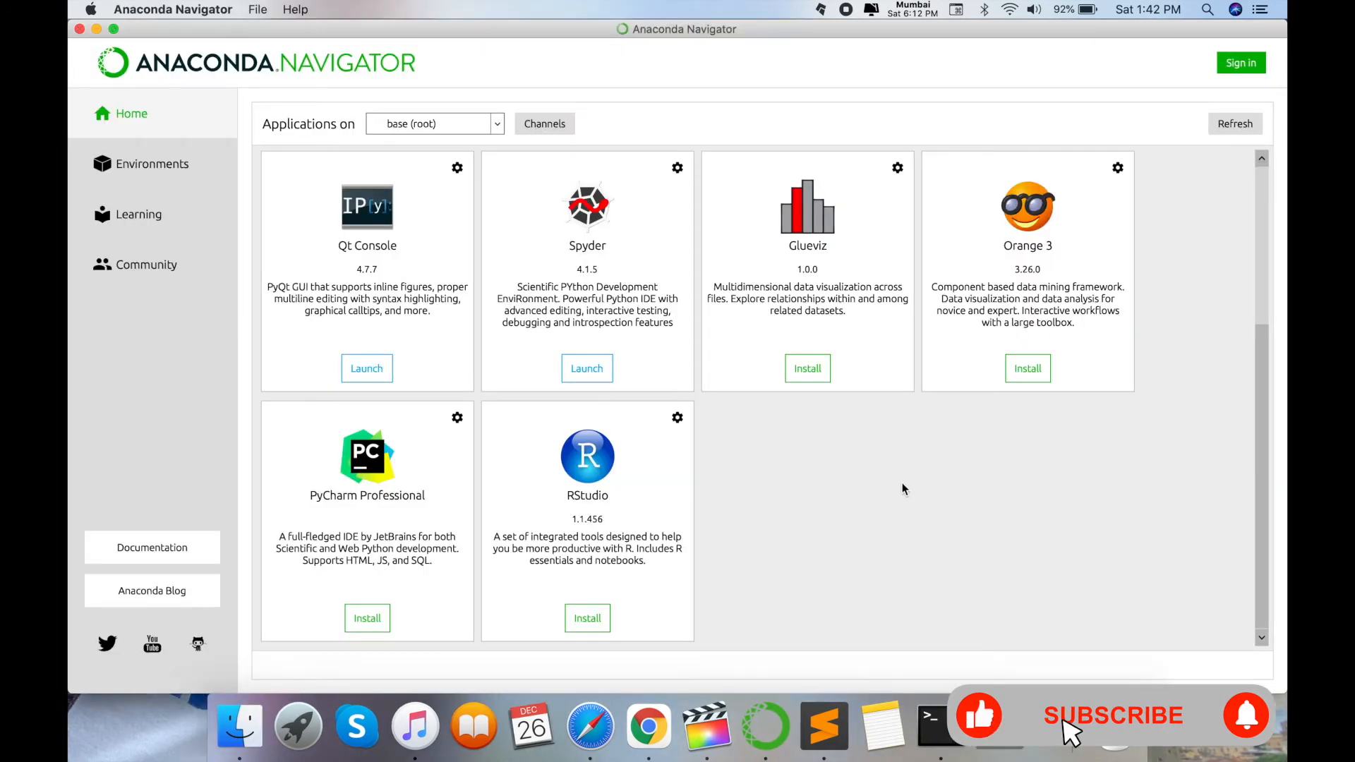
Check which environments can be chosen for the applications on the Navigator home page
scroll(900, 484, up, 5)
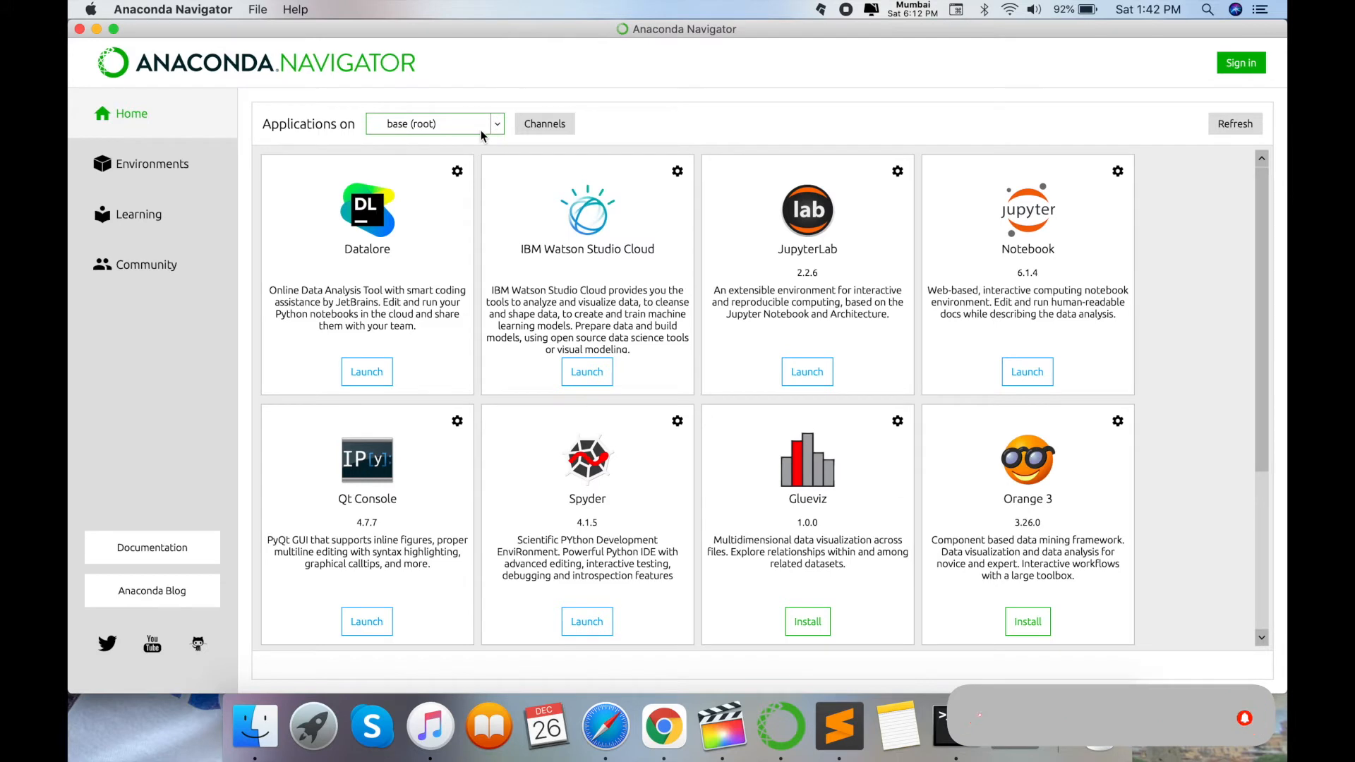
click(444, 125)
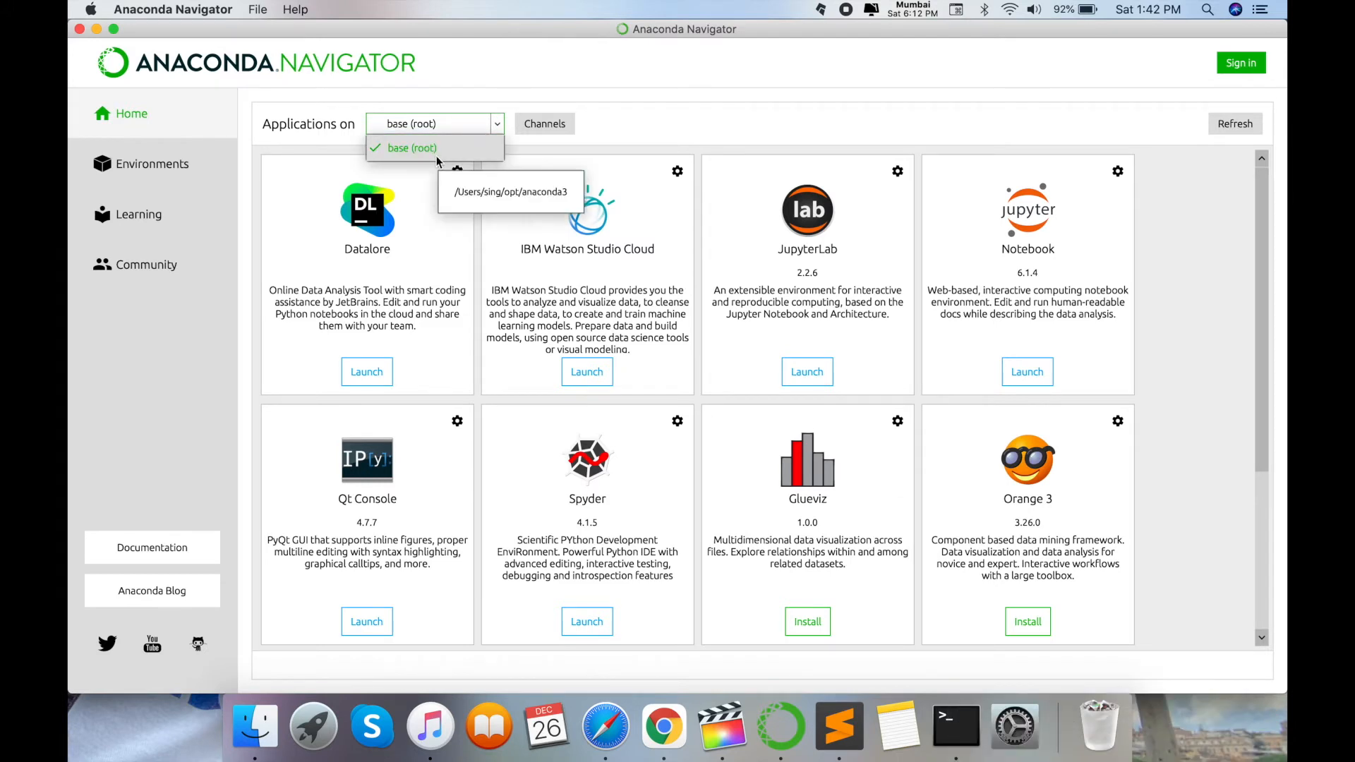
click(739, 119)
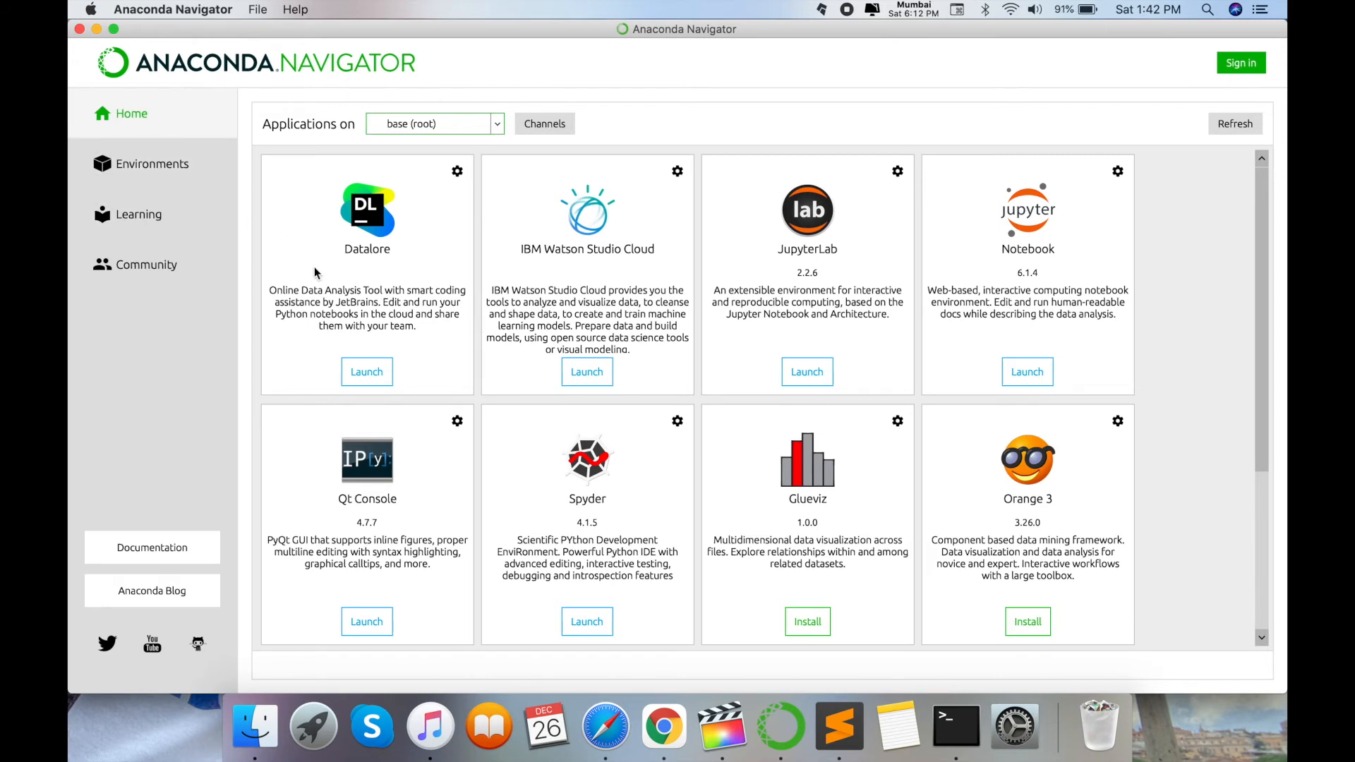
Try to create a new environment named NLPSpeech with Python 3.8
click(159, 171)
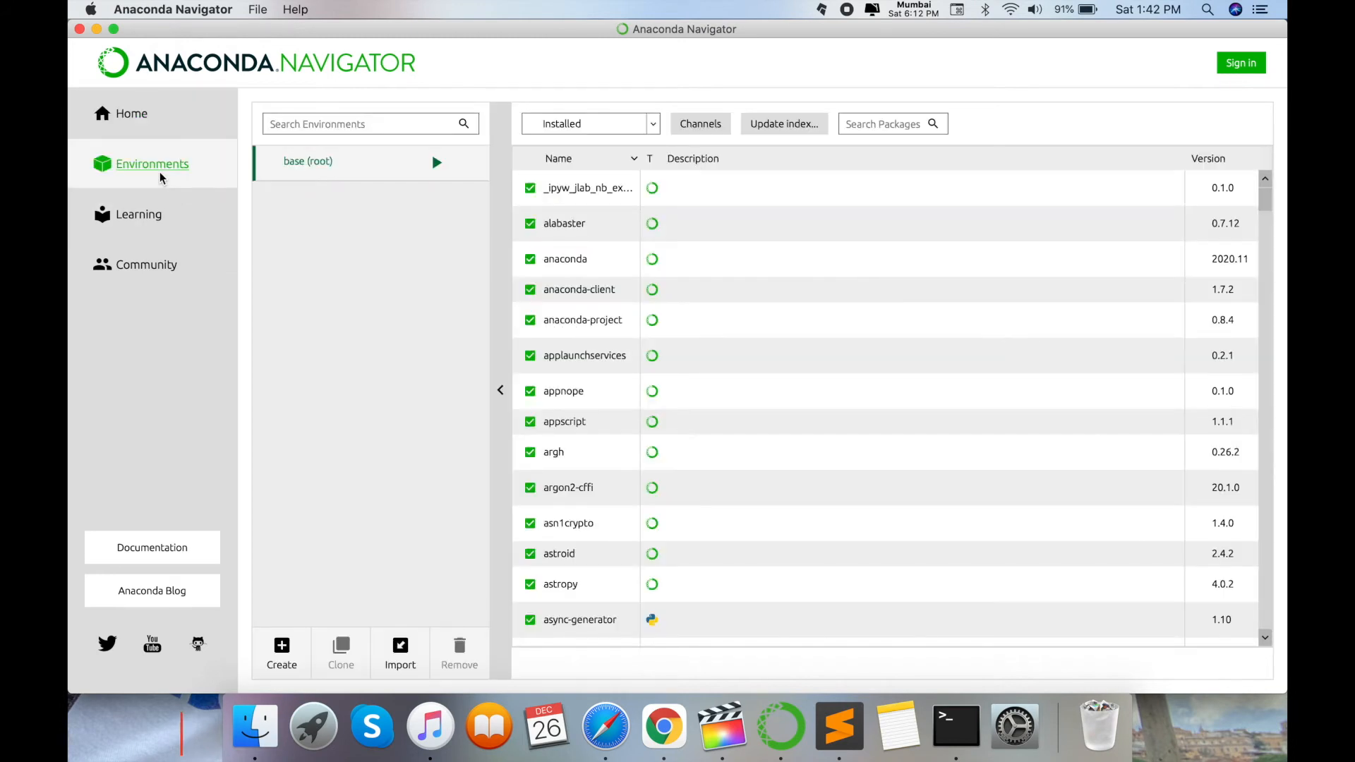
click(282, 650)
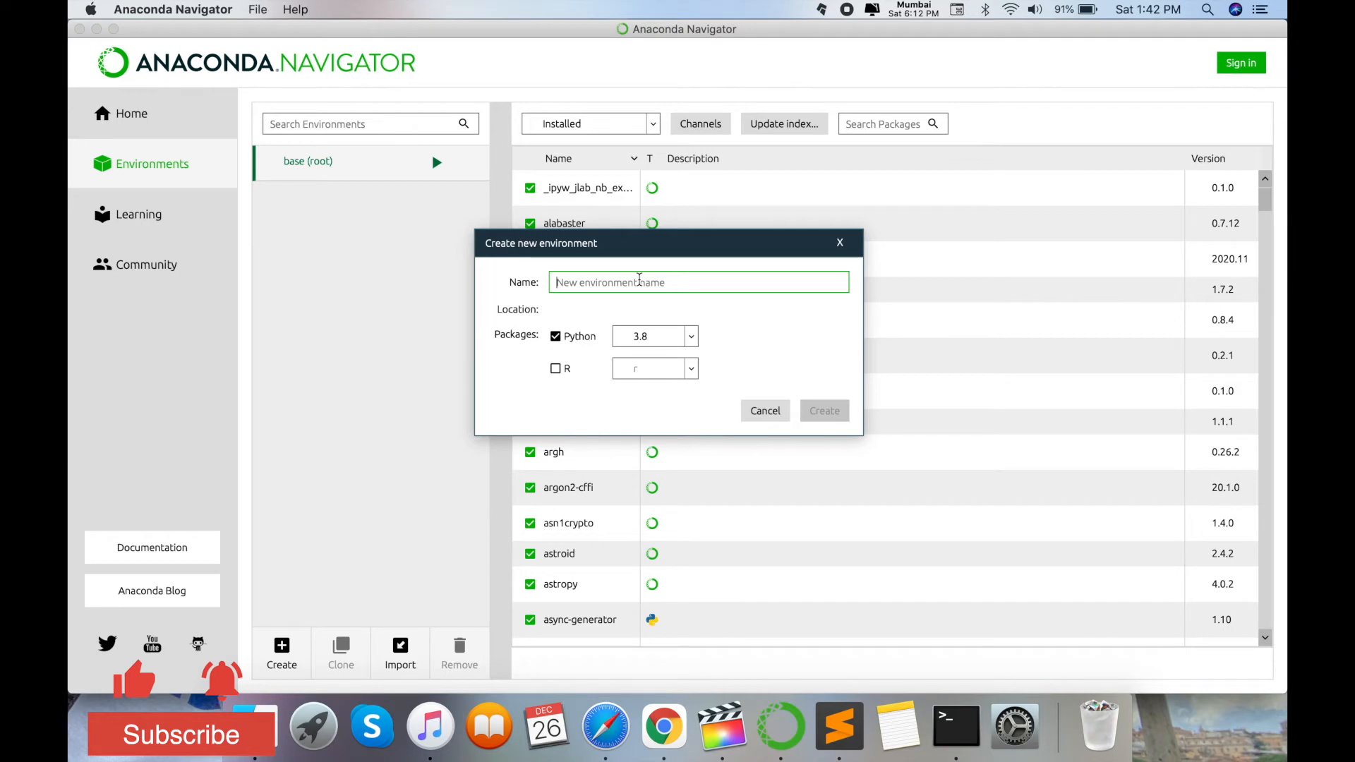
text(N)
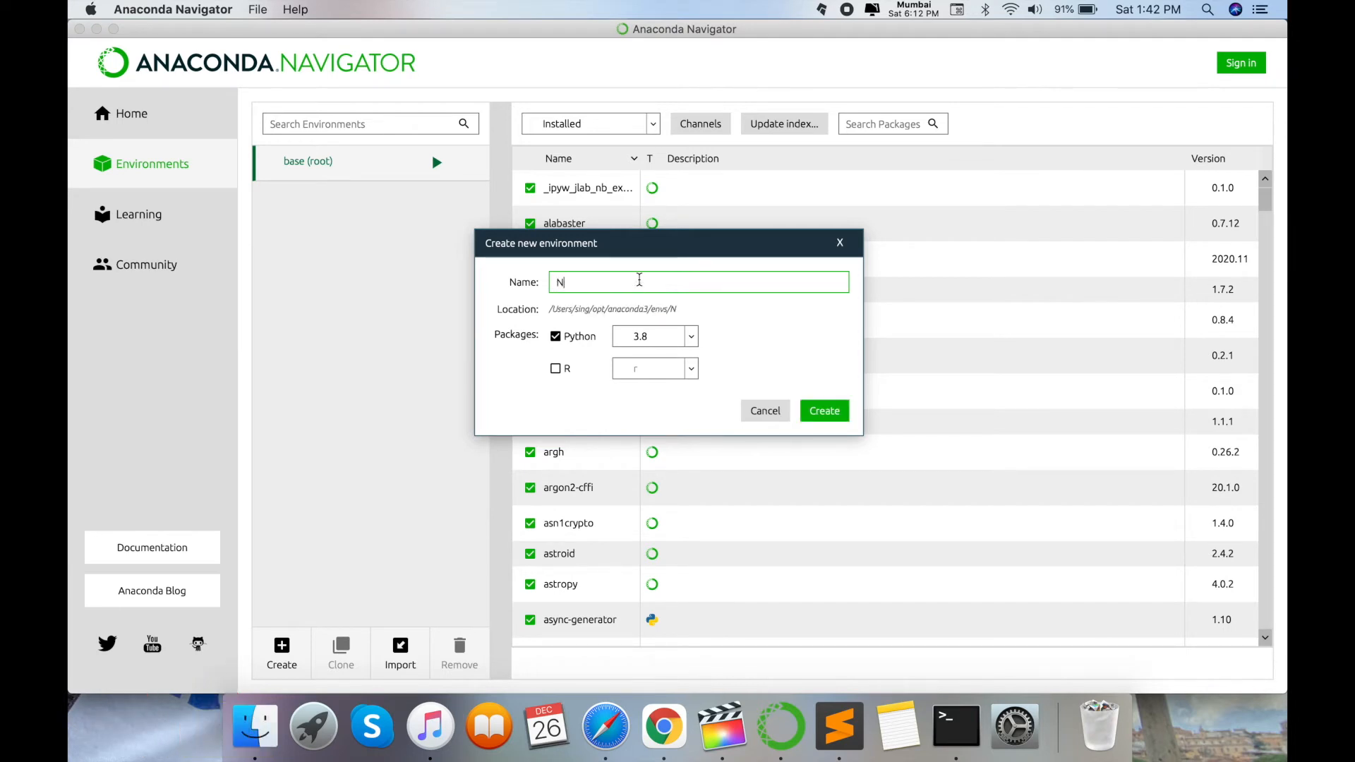
key(BackSpace)
text(NLPSpeech)
click(692, 336)
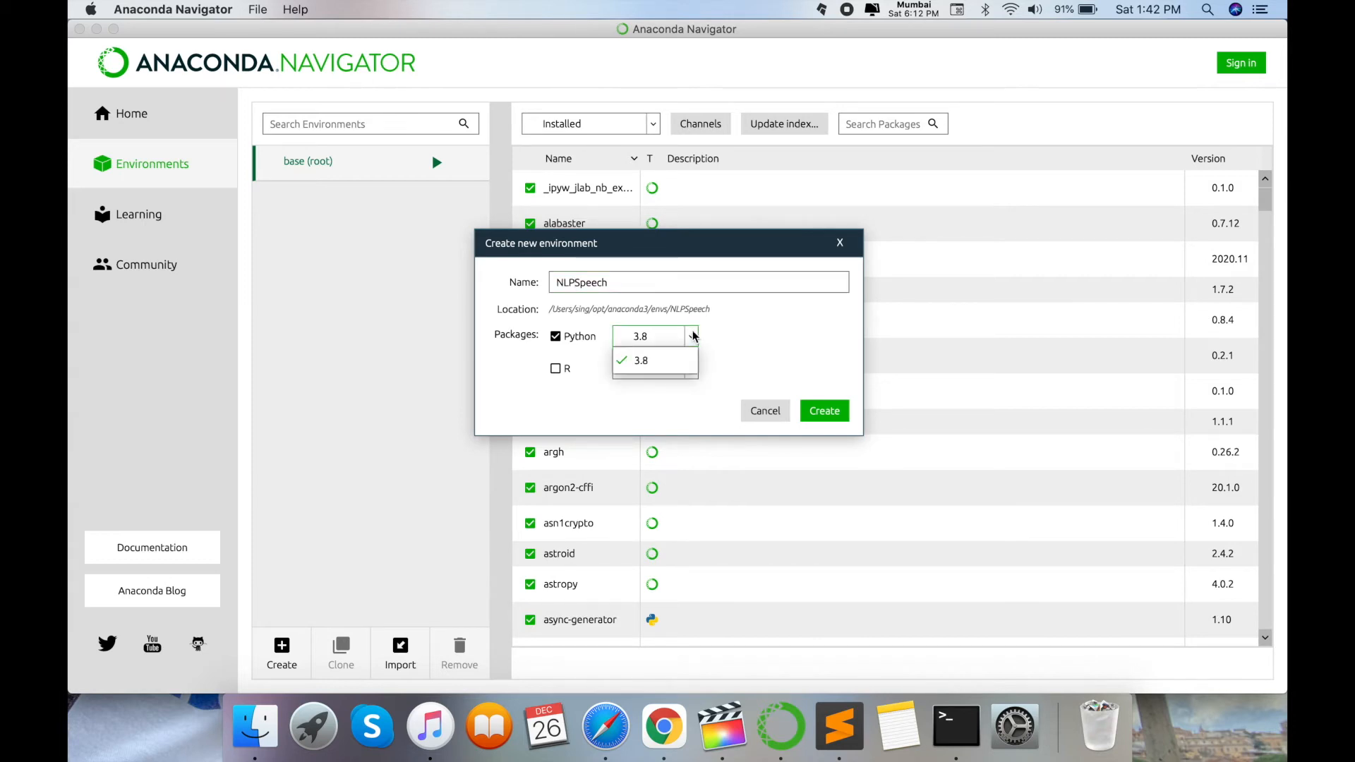
click(656, 360)
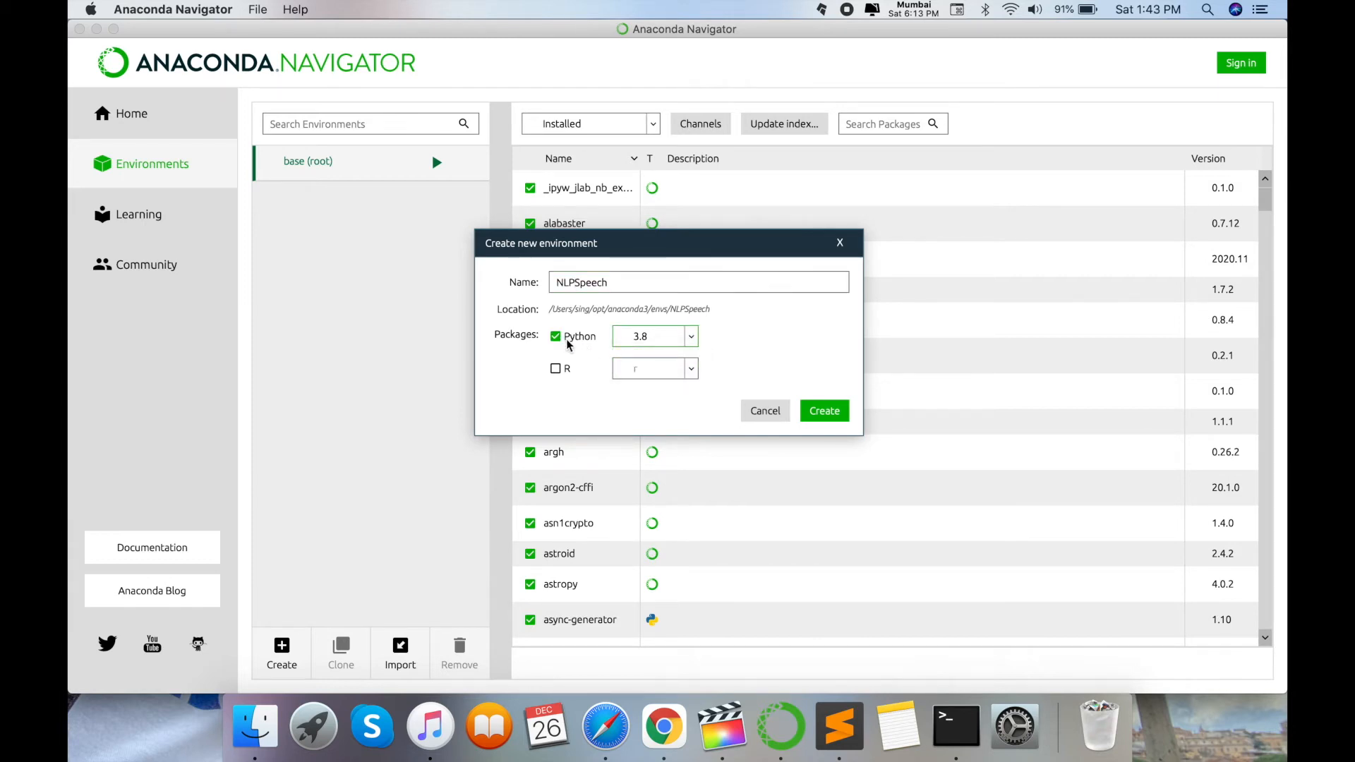
click(839, 413)
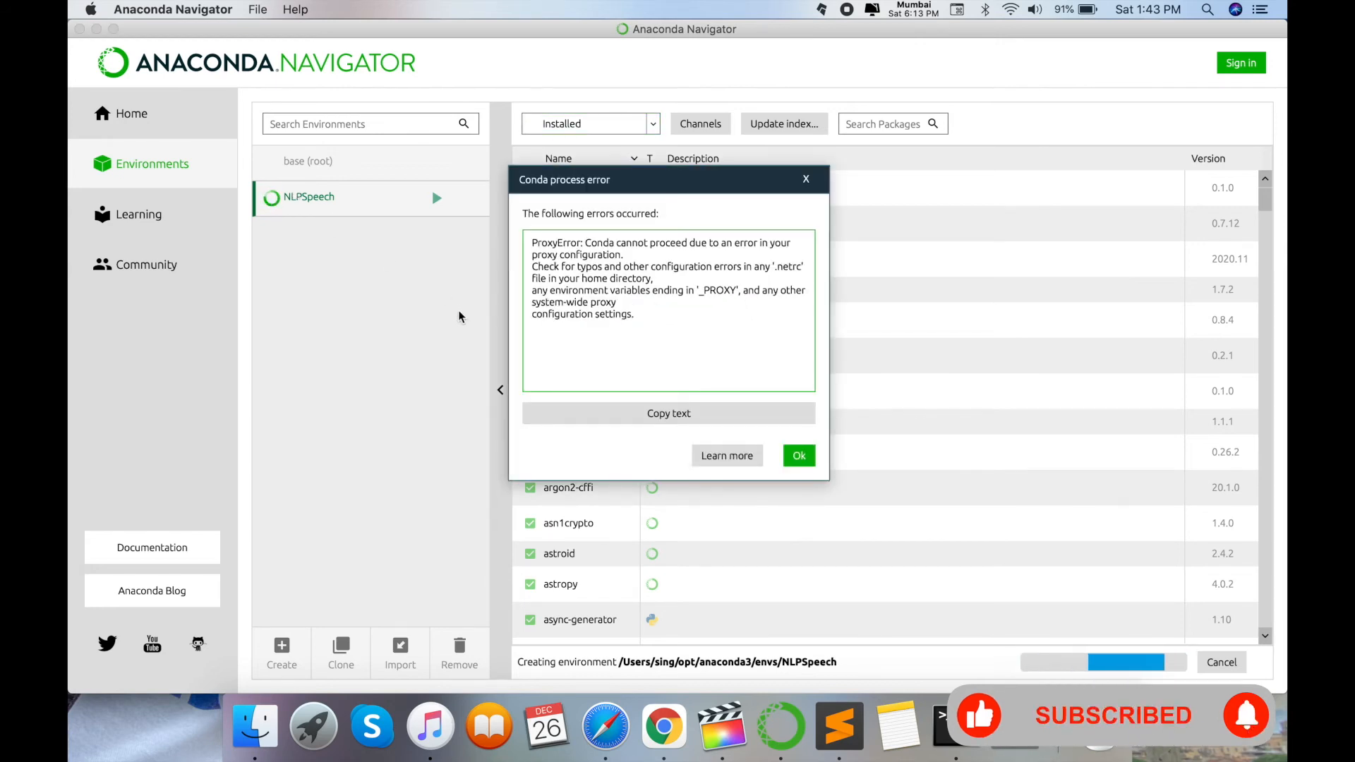
click(800, 462)
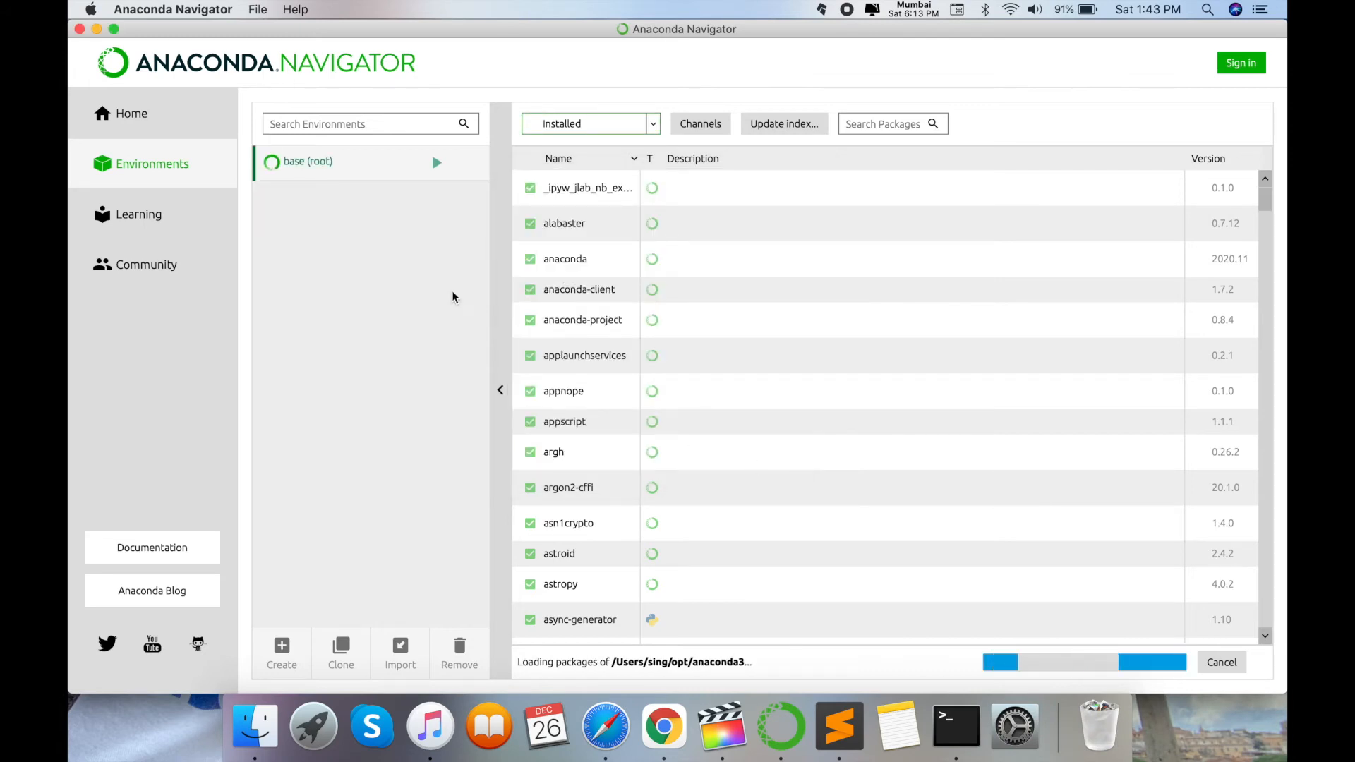
click(802, 459)
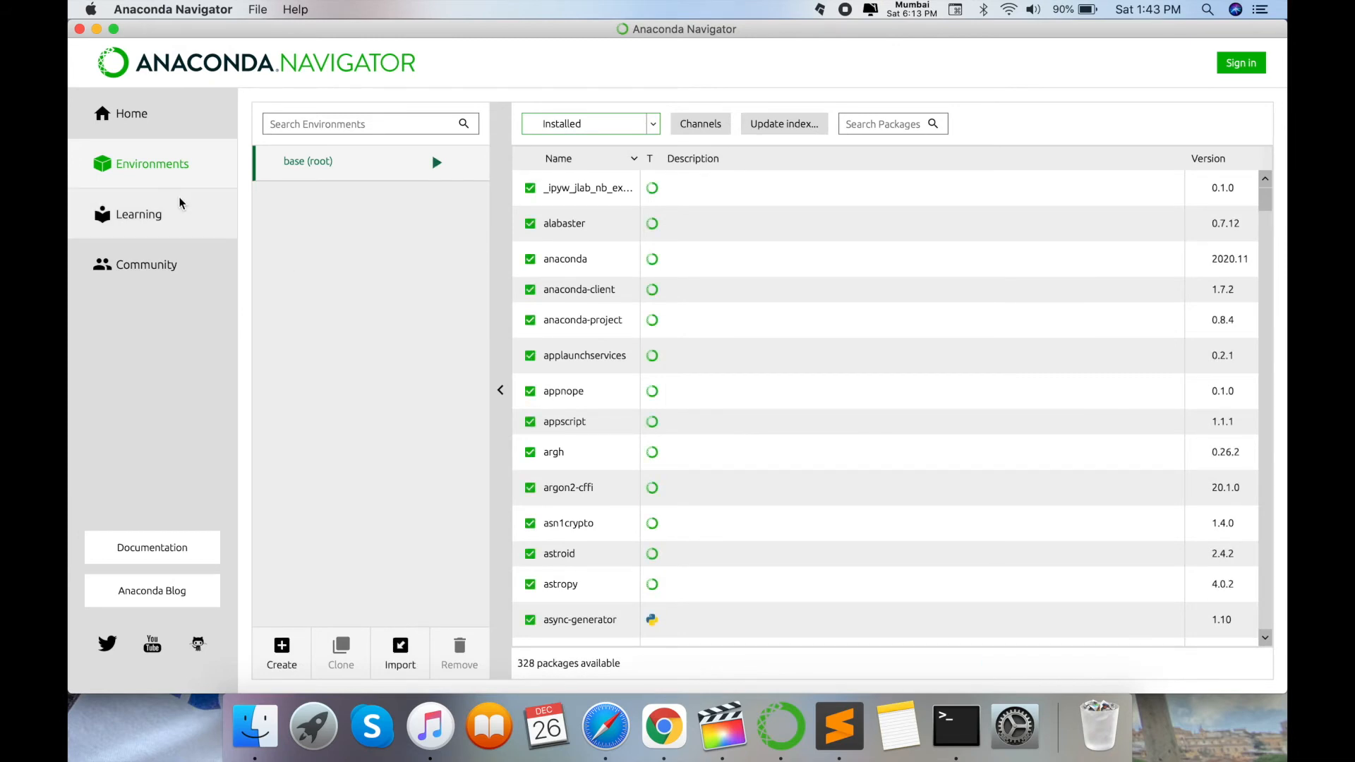
click(282, 649)
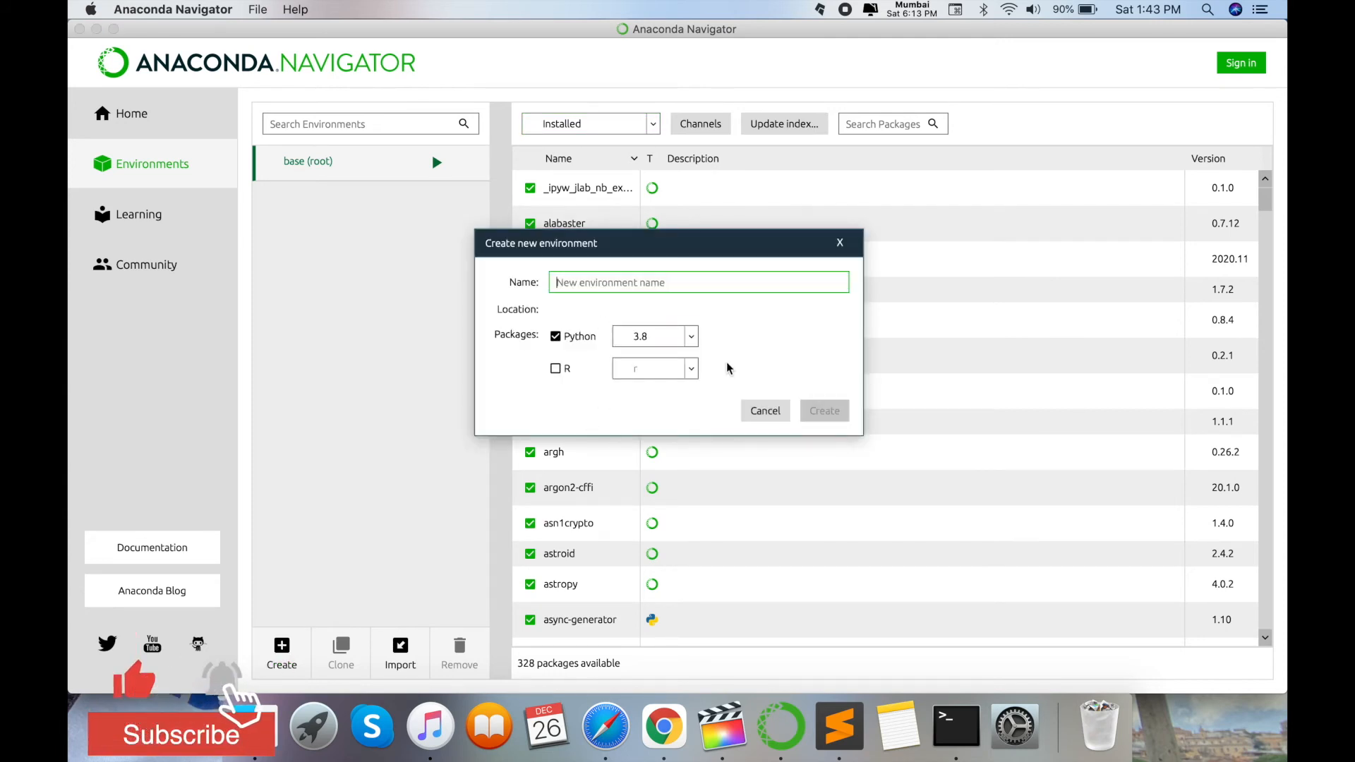
click(757, 410)
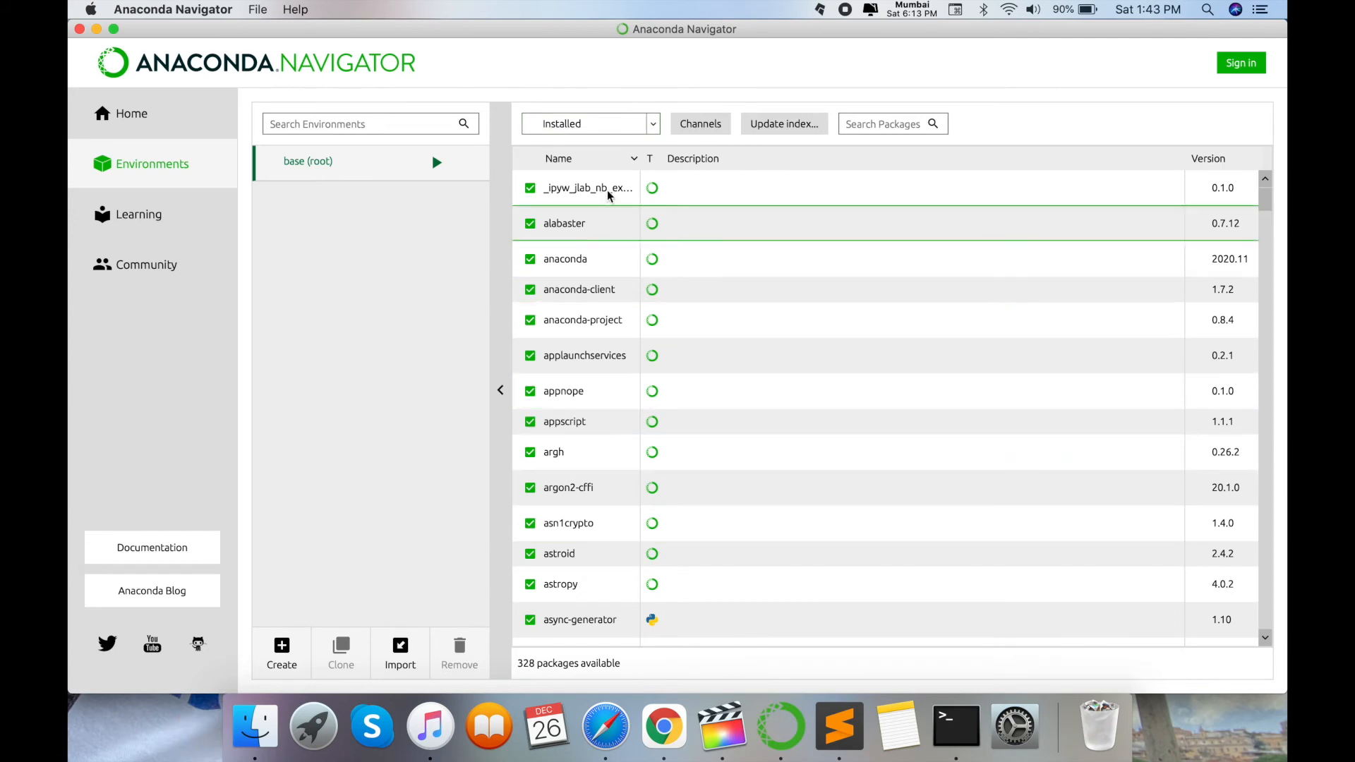
Filter the base (root) package list to show the packages that are not installed
click(604, 127)
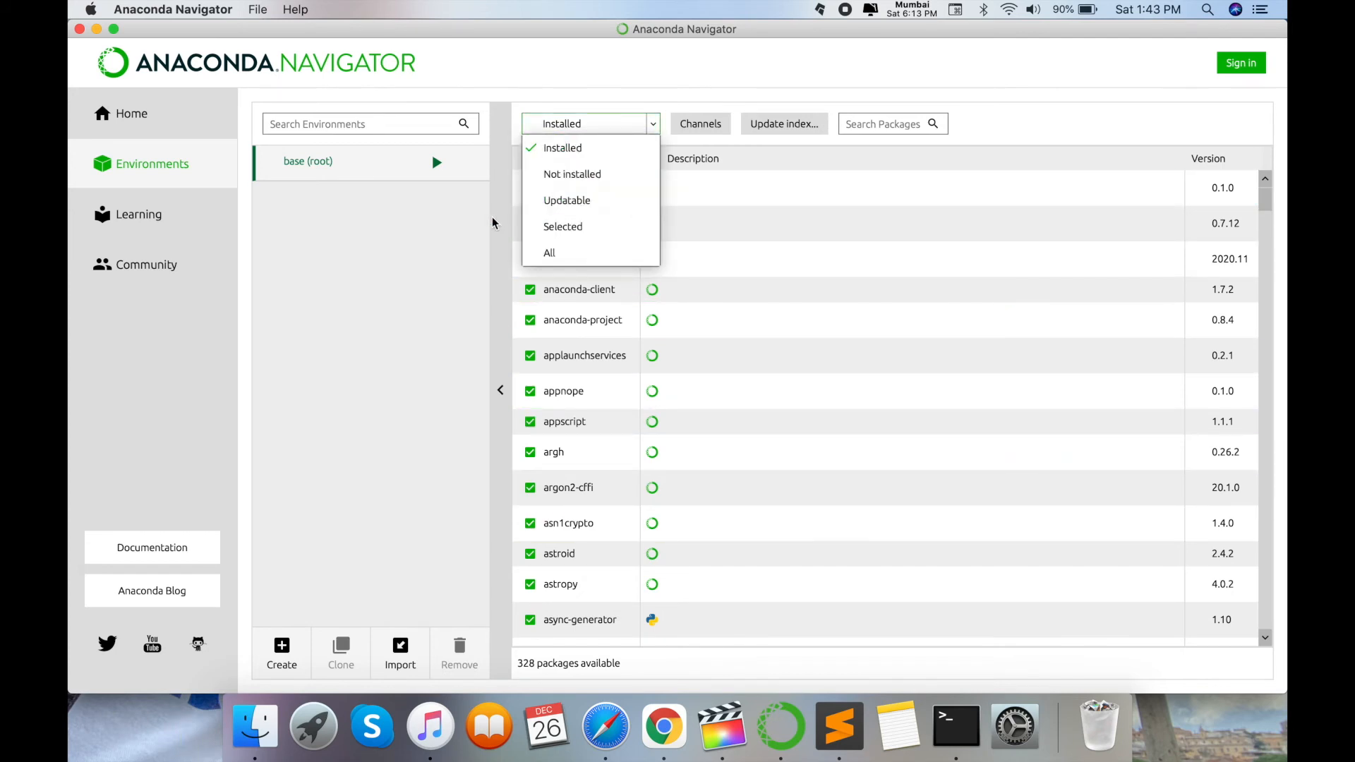
click(472, 241)
click(588, 127)
click(576, 174)
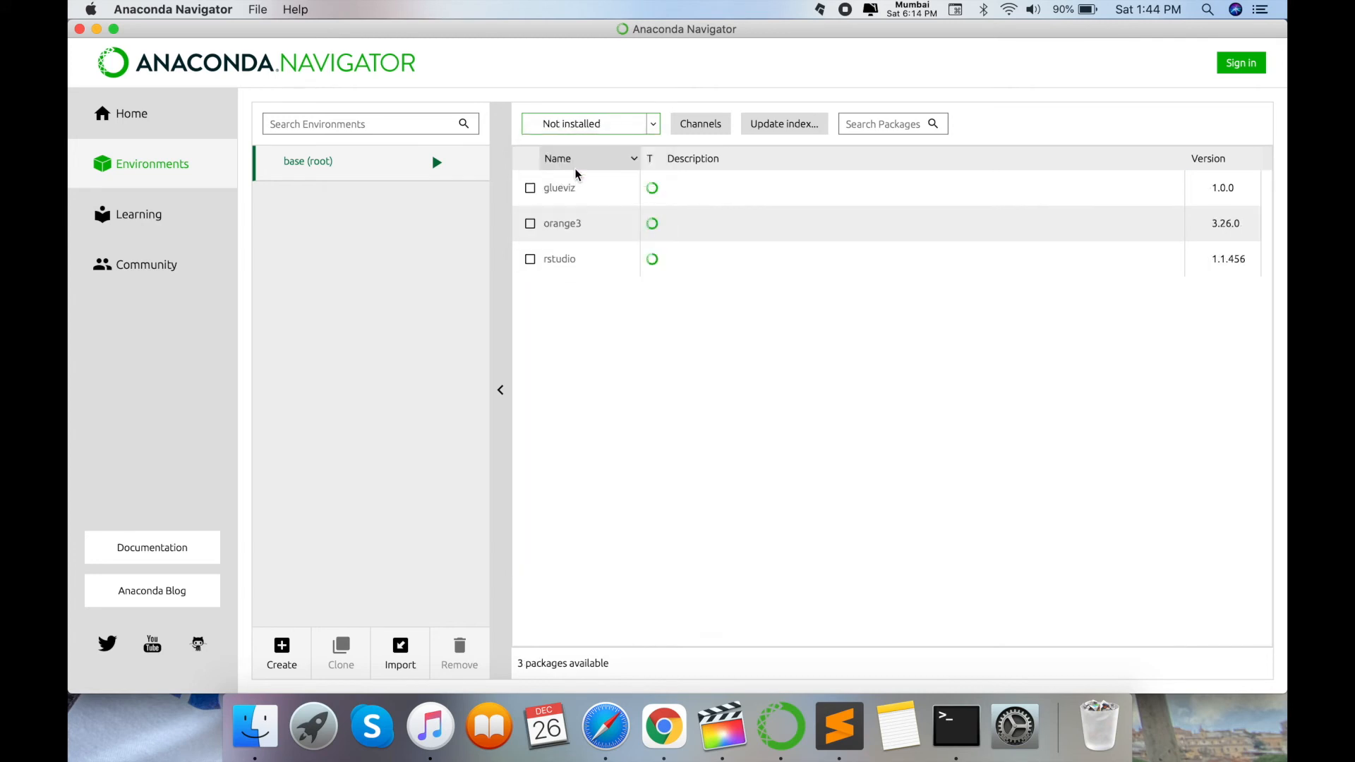
Show all packages of the base (root) environment, search for "num" and select numpy
click(621, 123)
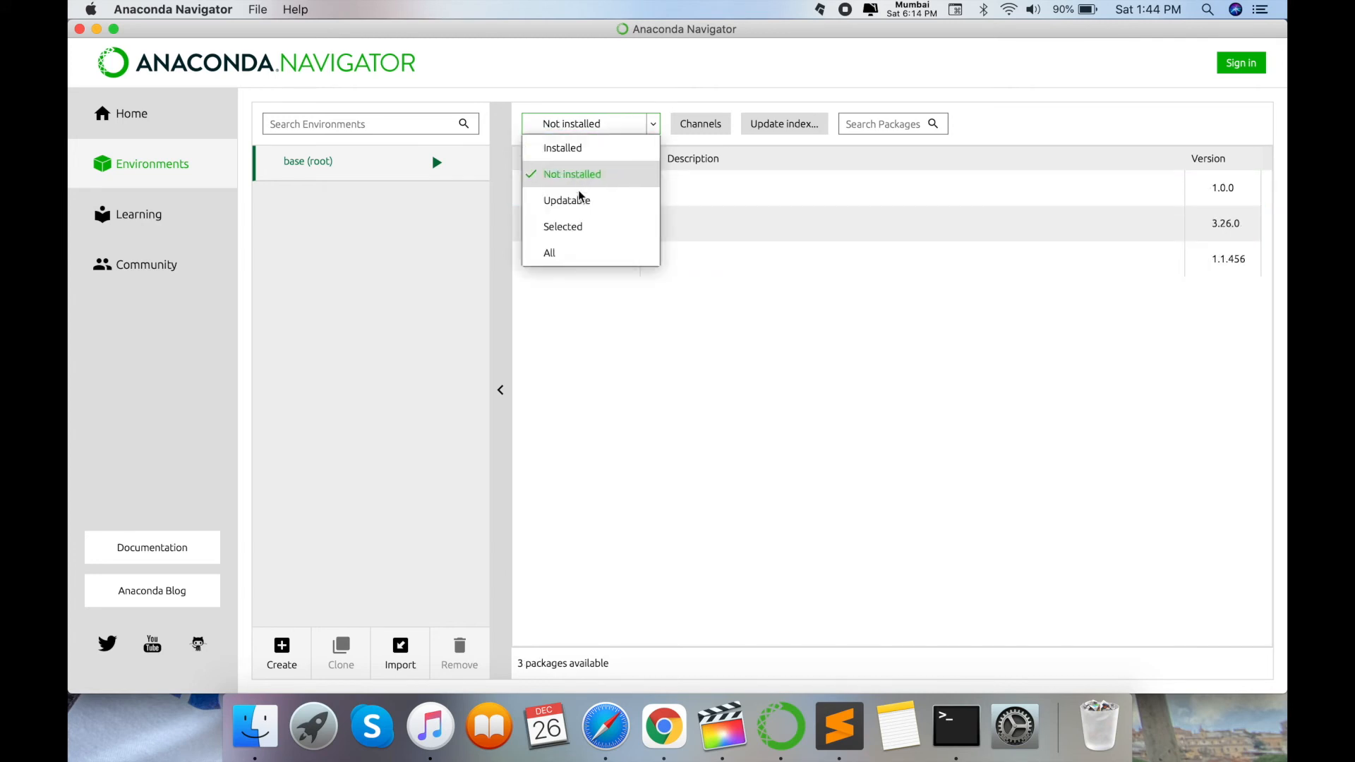
click(547, 253)
click(899, 124)
text(num)
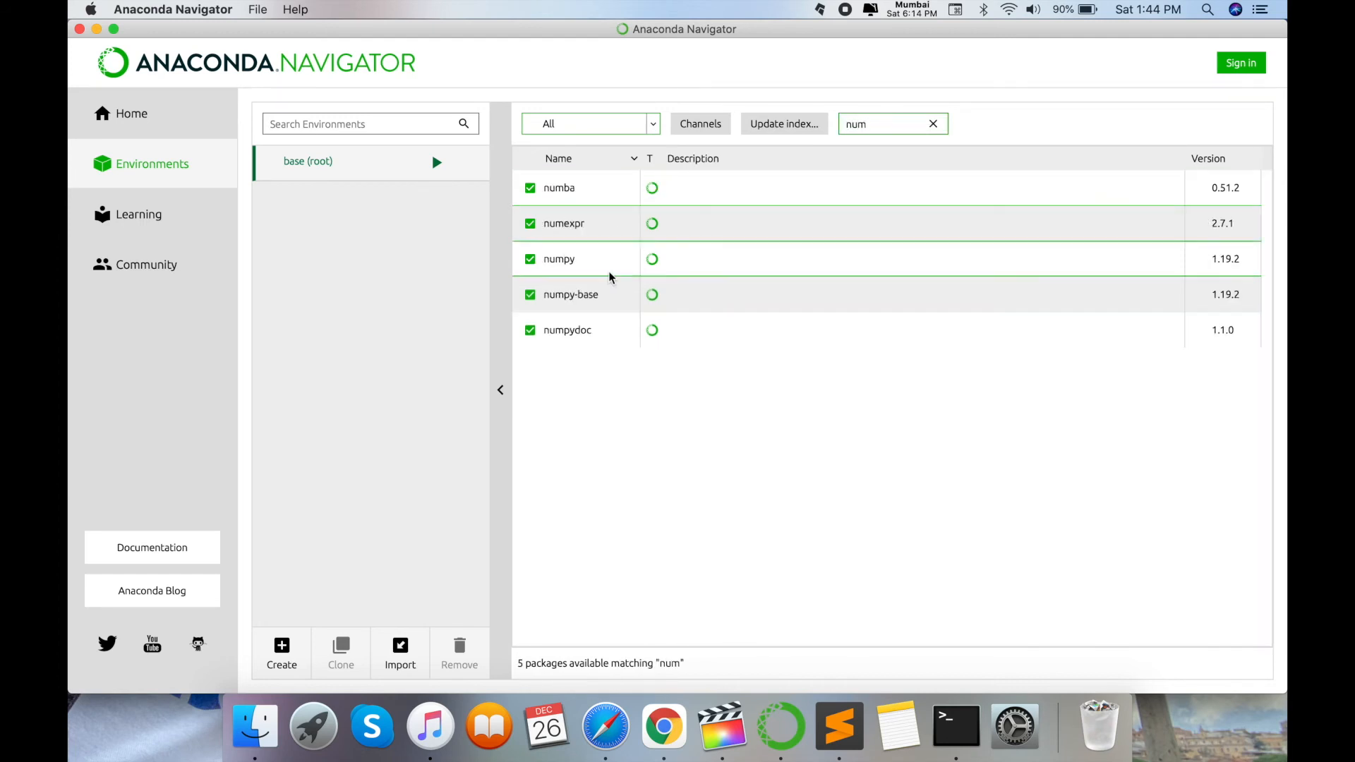
click(610, 274)
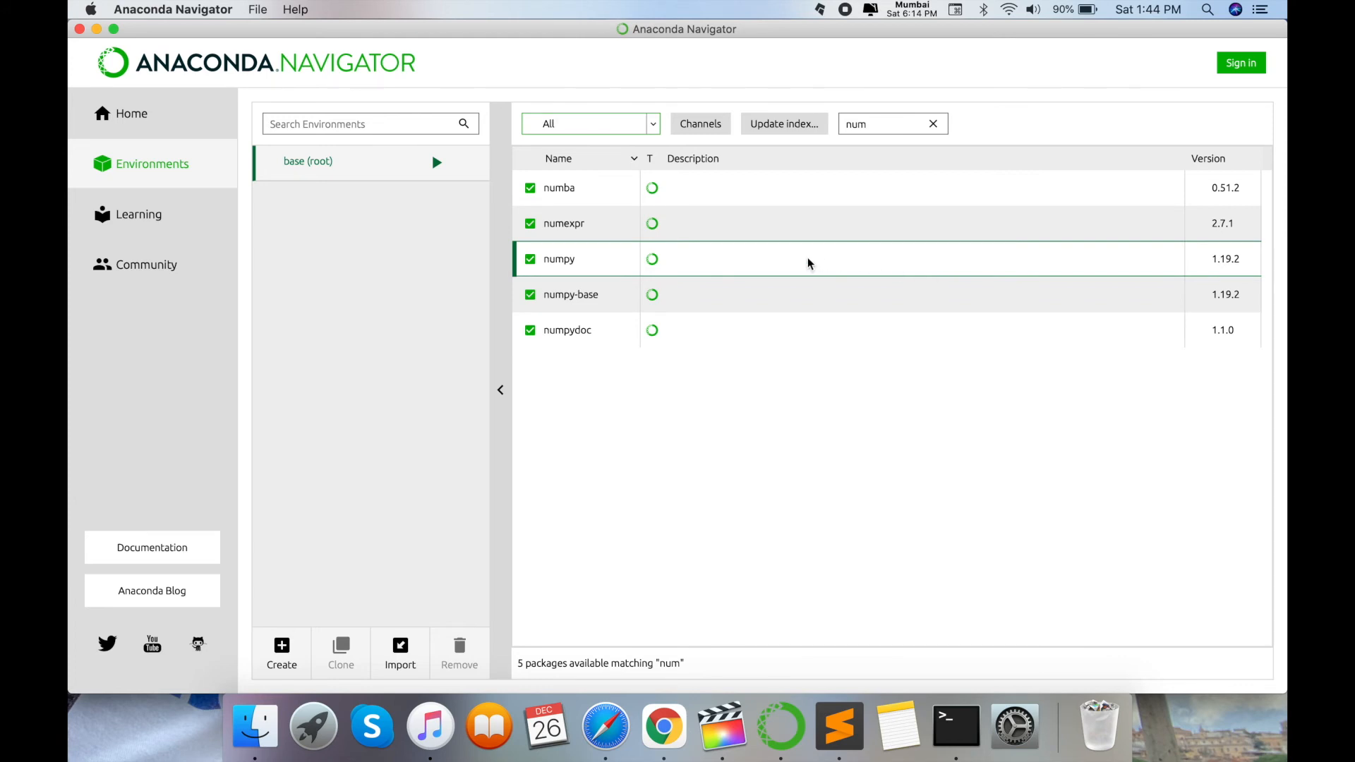
Replace the package search text with "pip" and select the pip package
double_click(883, 122)
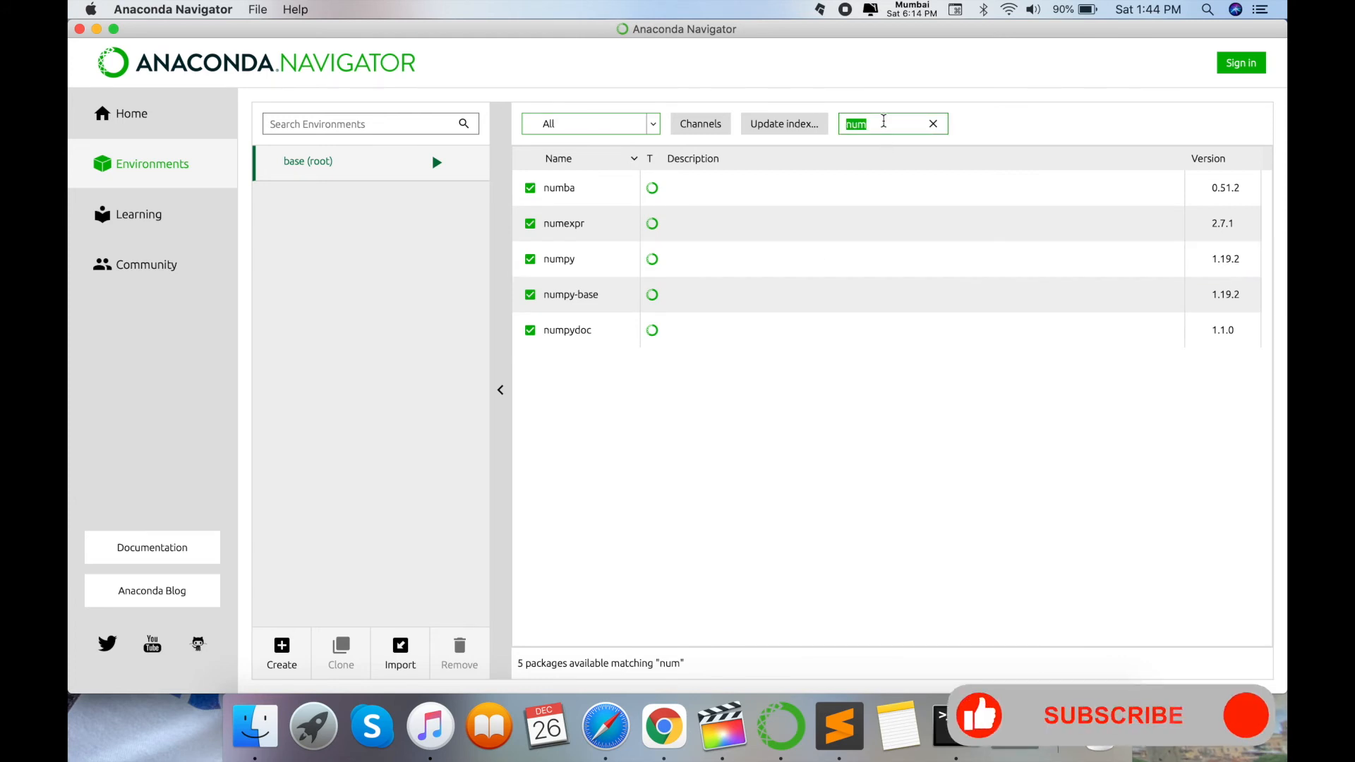
text(pip)
click(611, 188)
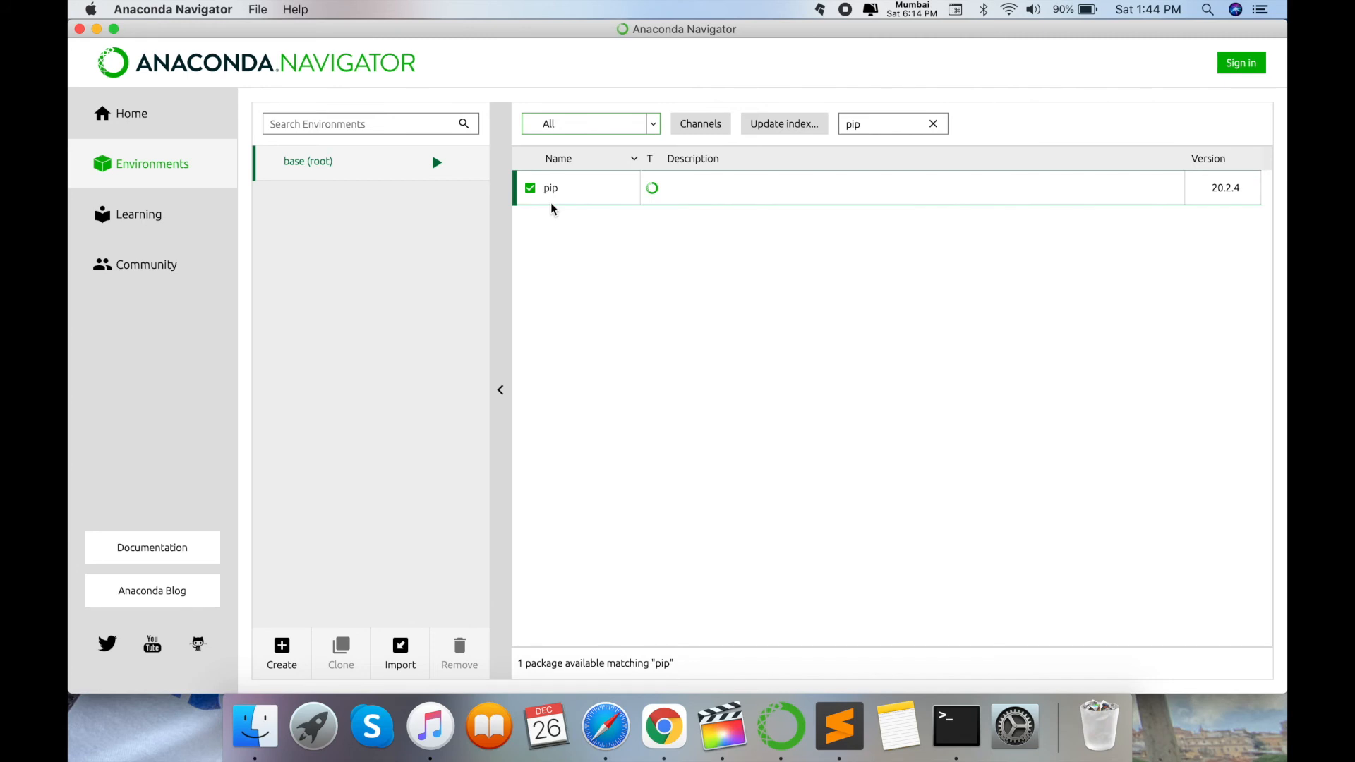
Clear the package search with the filter set to All, and open the Learning page
click(568, 124)
click(553, 255)
click(933, 123)
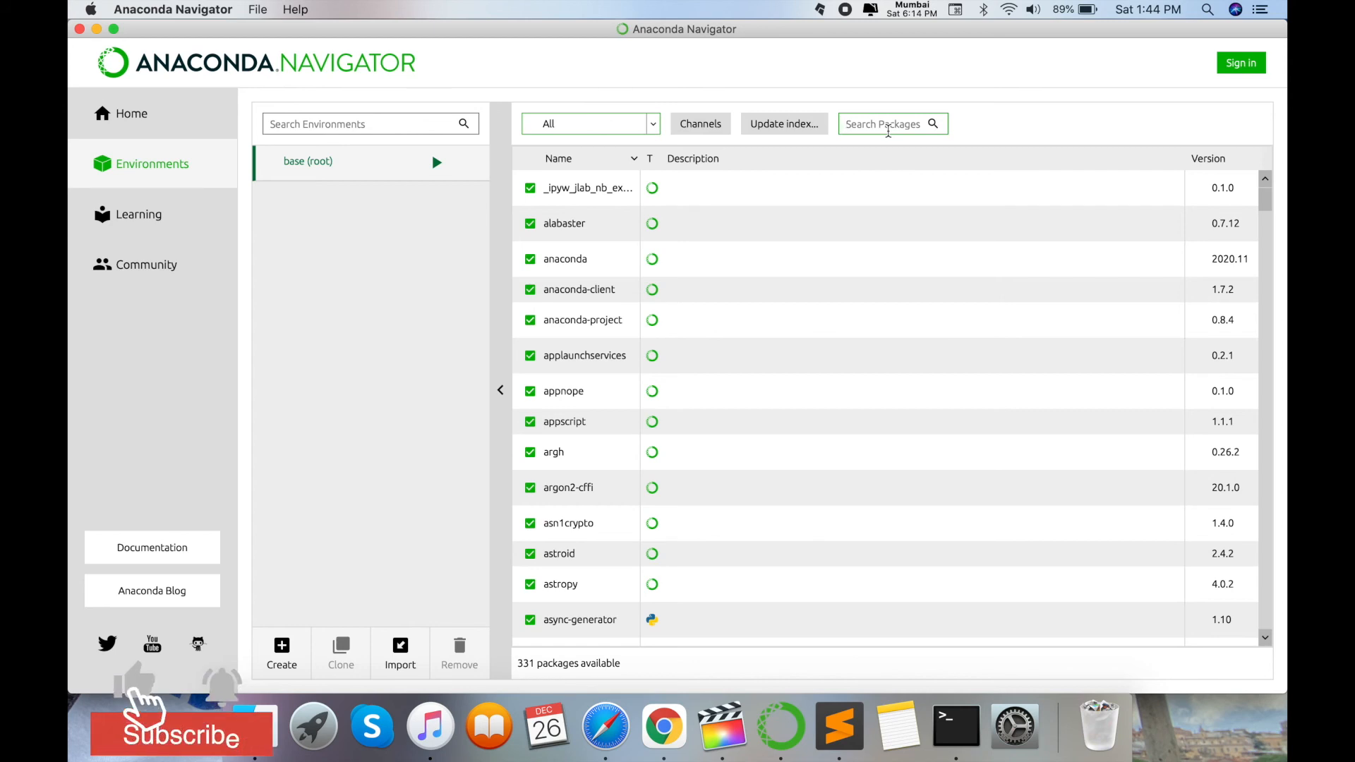
click(172, 216)
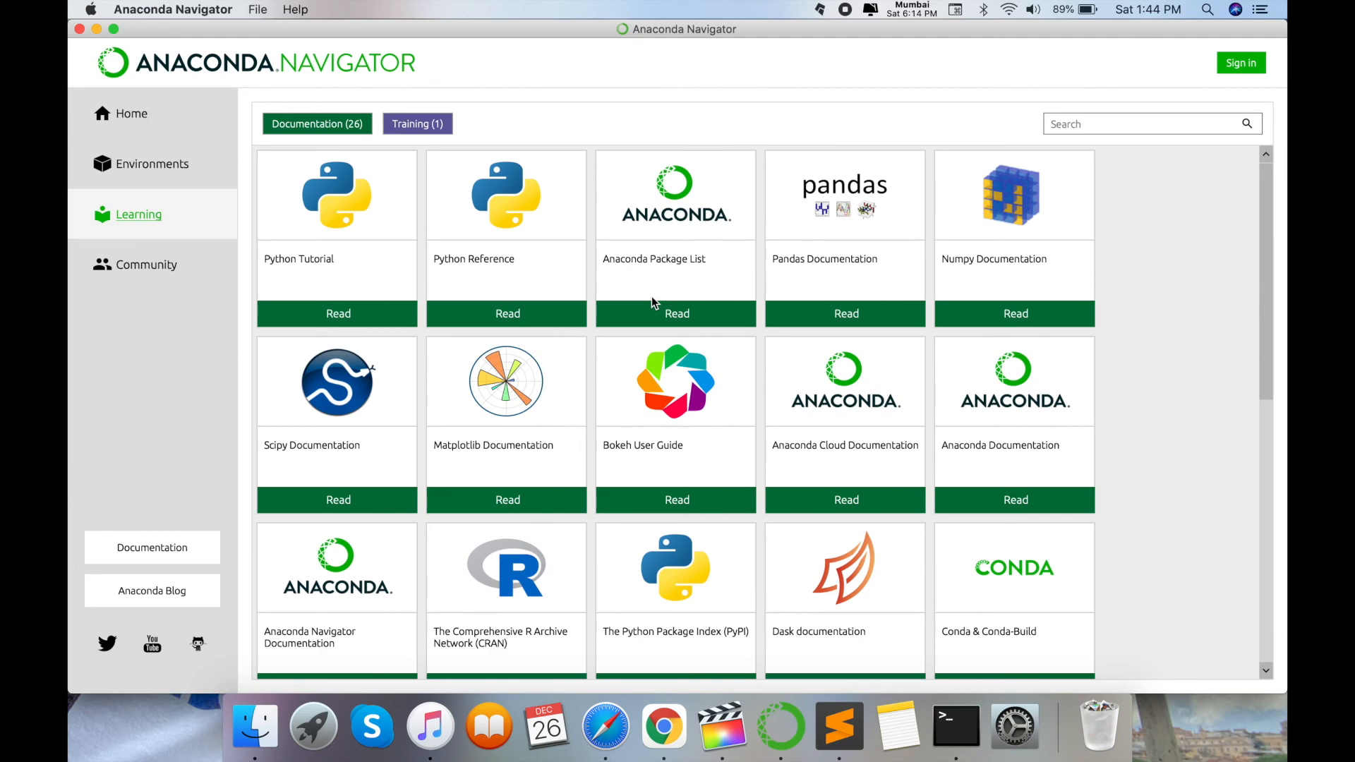
Open the Python Tutorial from the learning resources and look through its page down to the appendix and back to the start
click(284, 284)
scroll(573, 370, down, 3)
scroll(573, 369, down, 20)
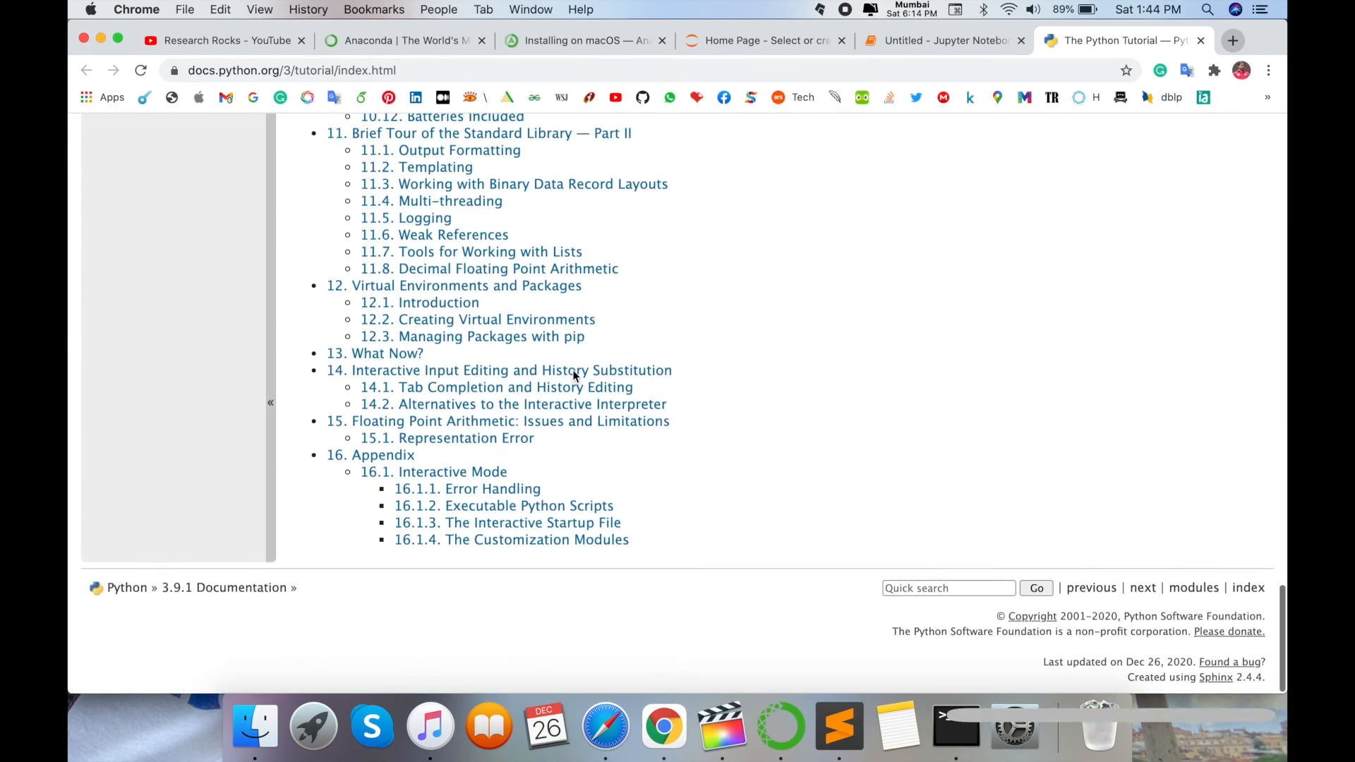
scroll(573, 375, up, 20)
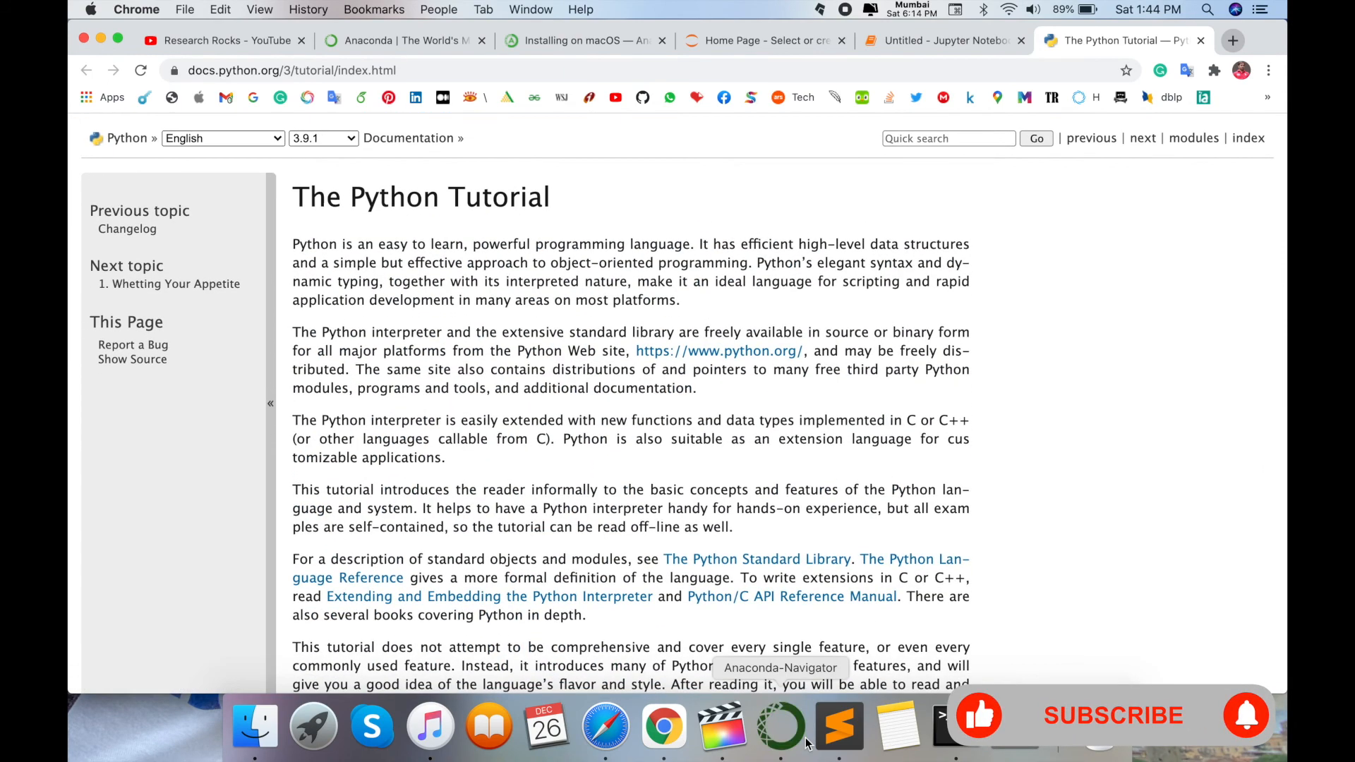
Switch back to Anaconda Navigator, open the Numpy Documentation resource and look through the NumPy manual page
click(780, 727)
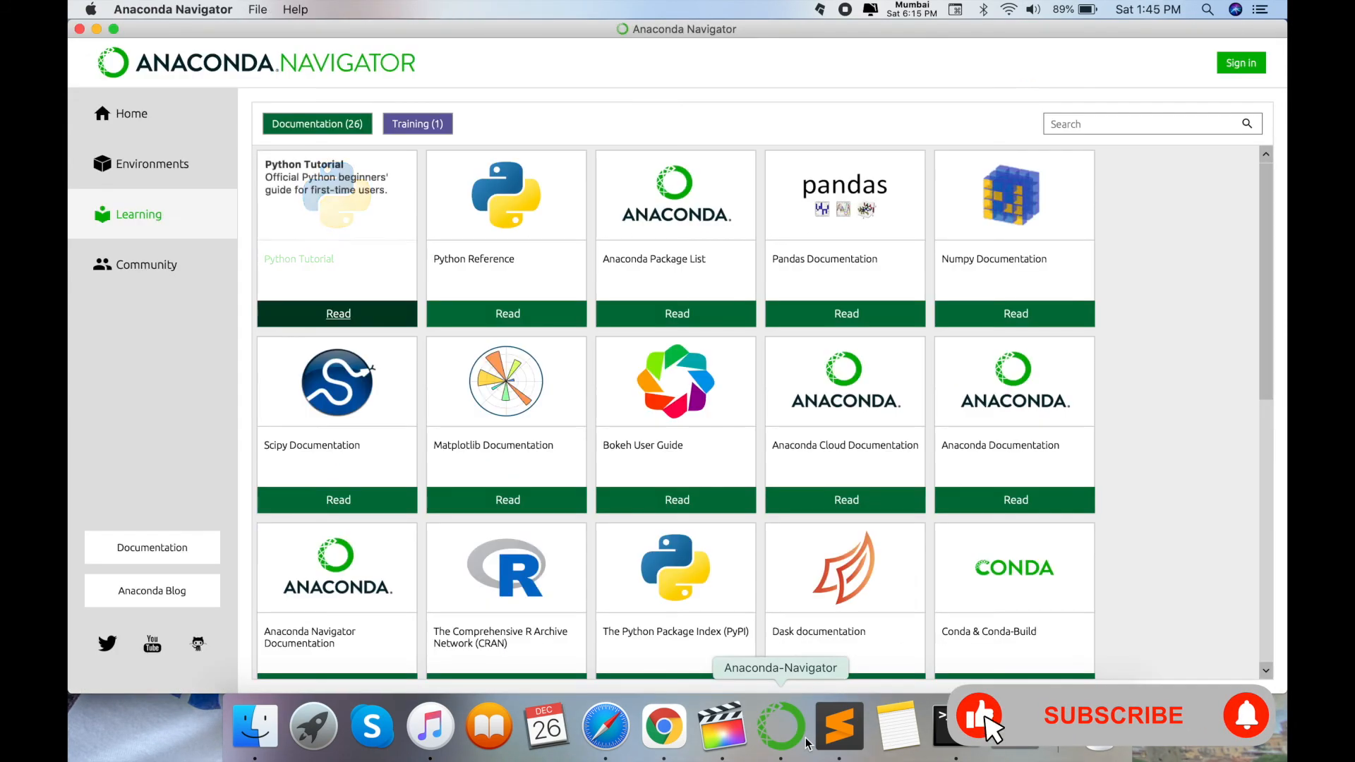
click(989, 315)
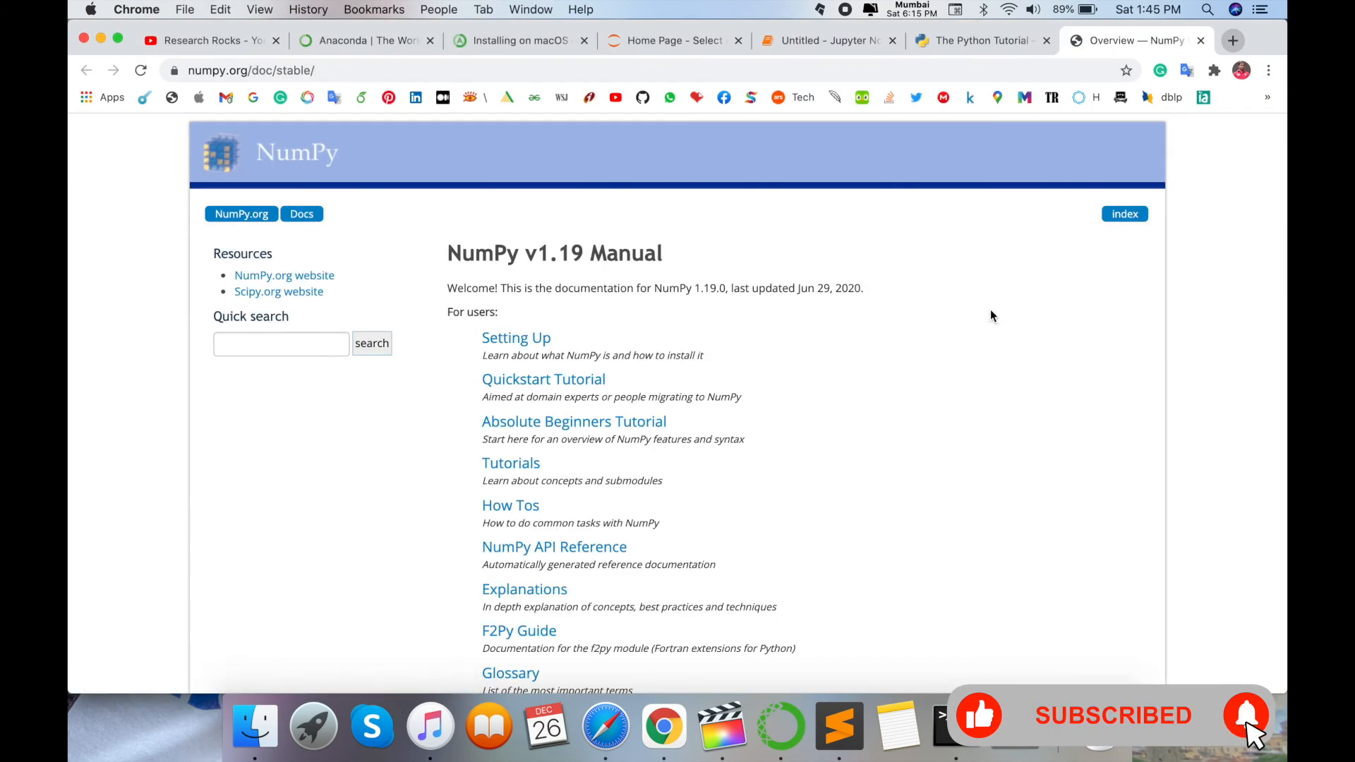
scroll(990, 314, down, 7)
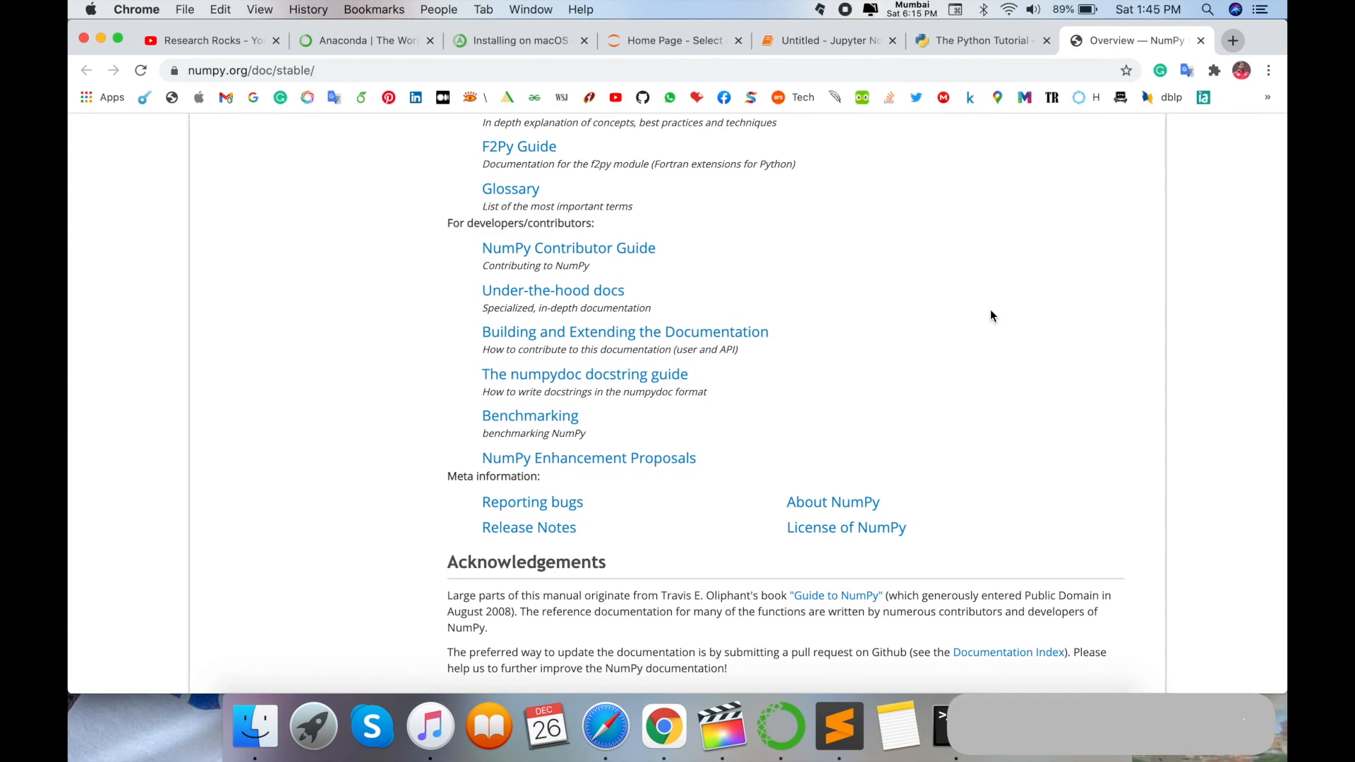
scroll(990, 316, up, 10)
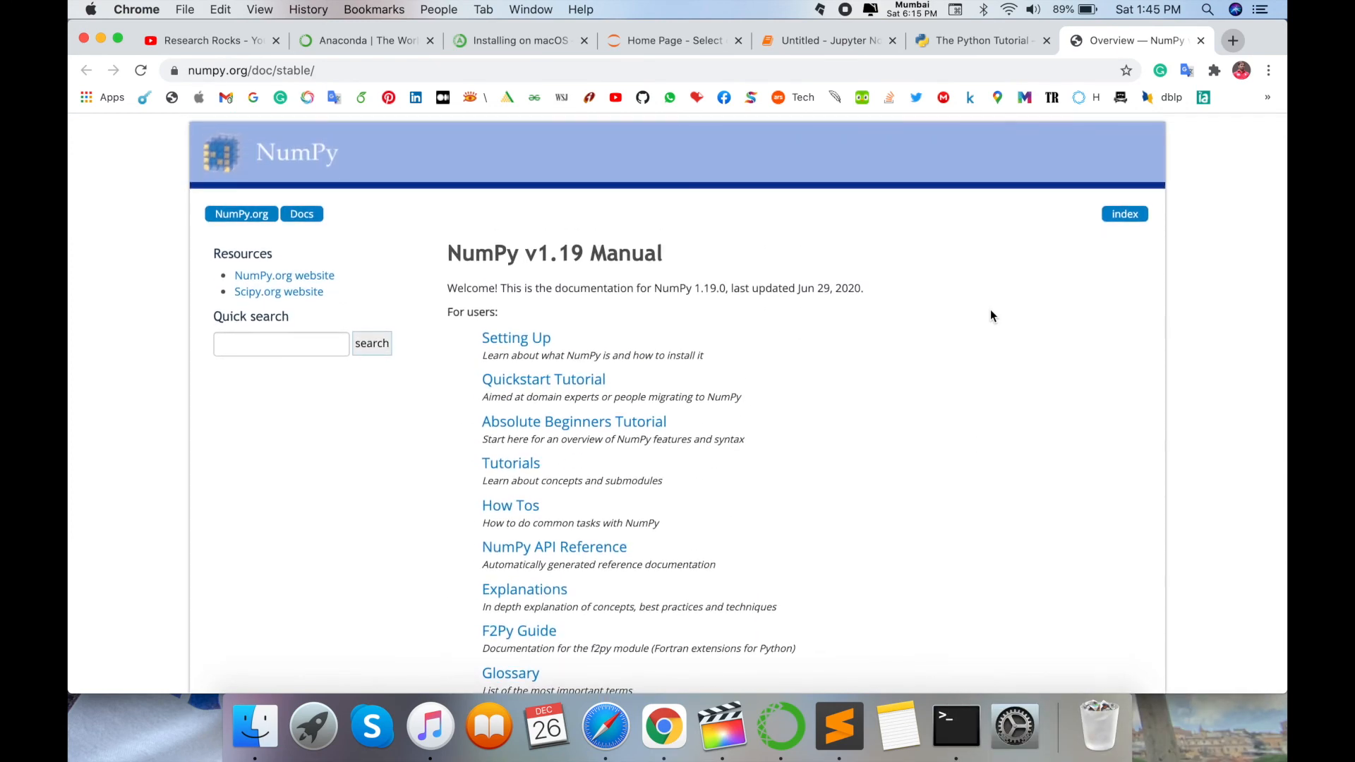
Show the Home page in Anaconda Navigator, and switch to the Research Rocks YouTube page in Chrome
click(794, 756)
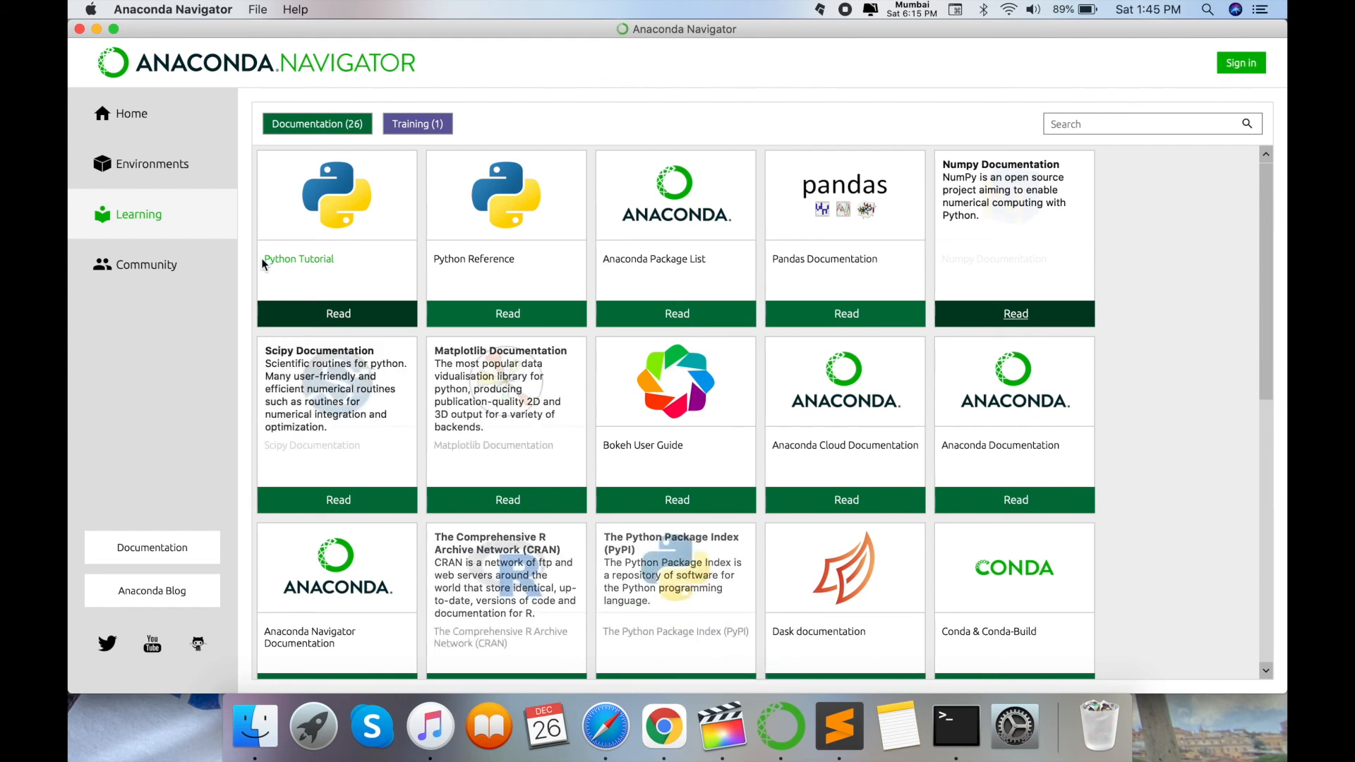
click(140, 113)
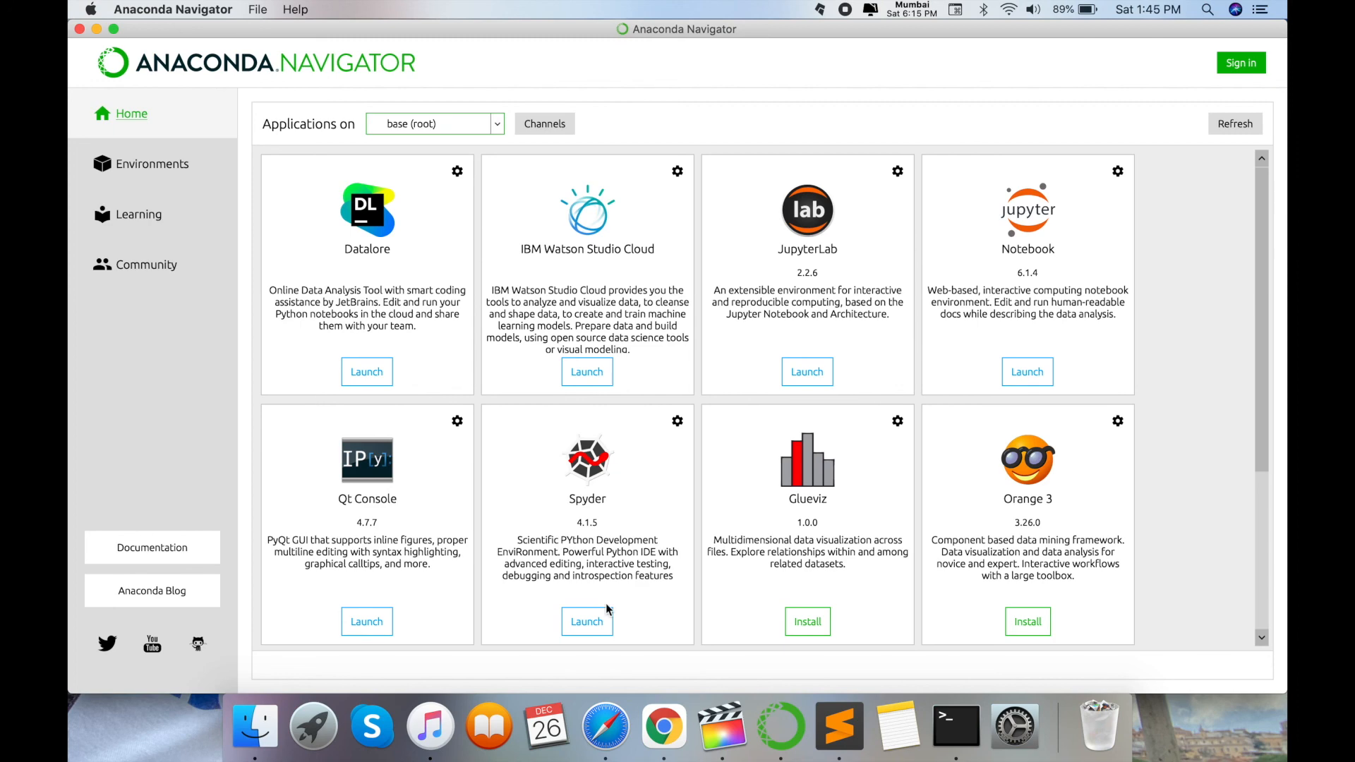
click(661, 727)
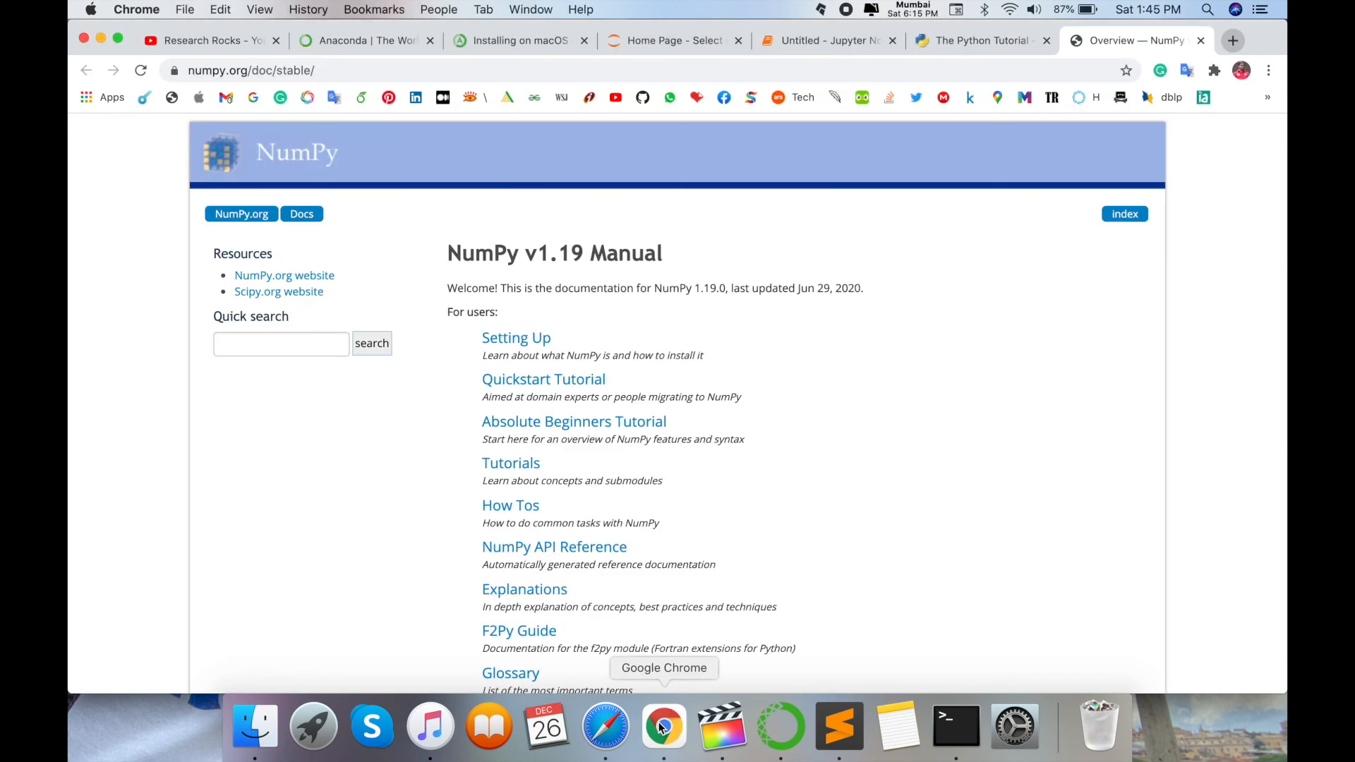
click(203, 40)
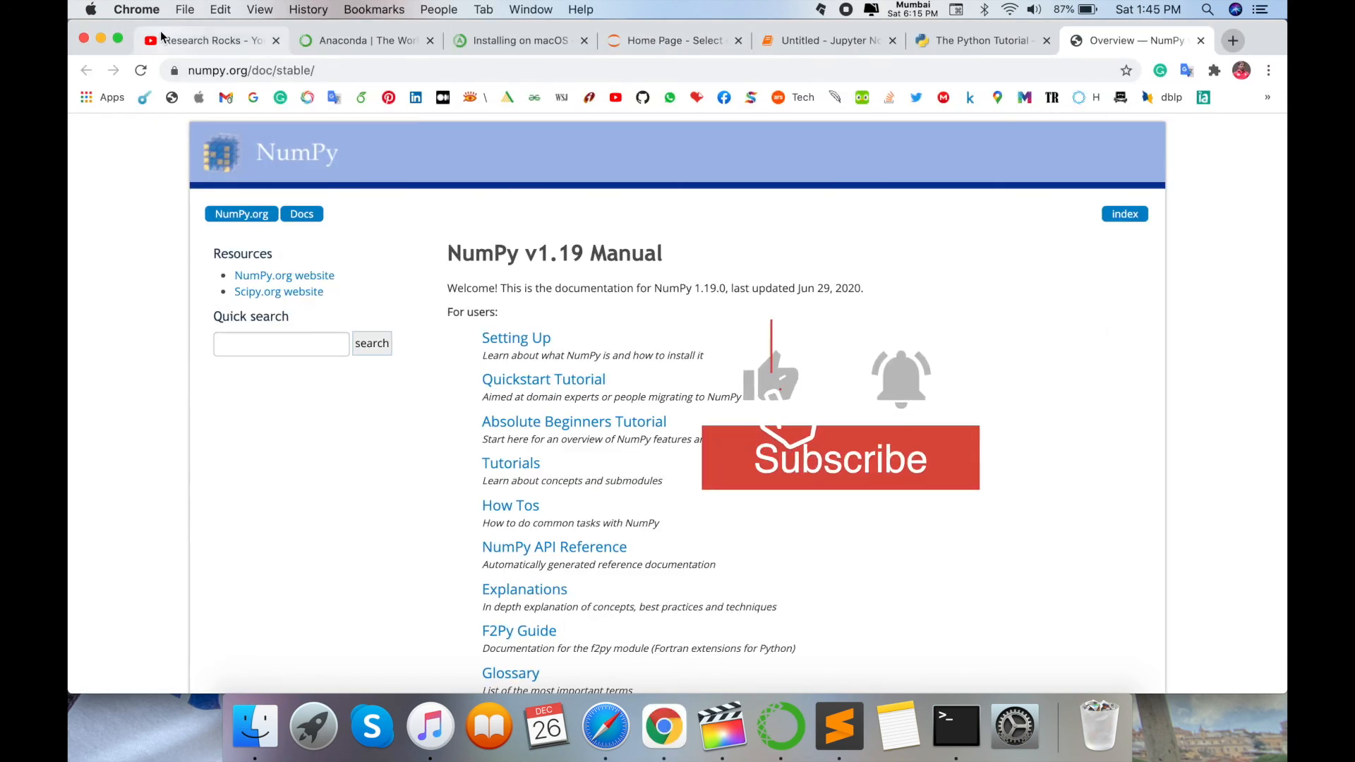